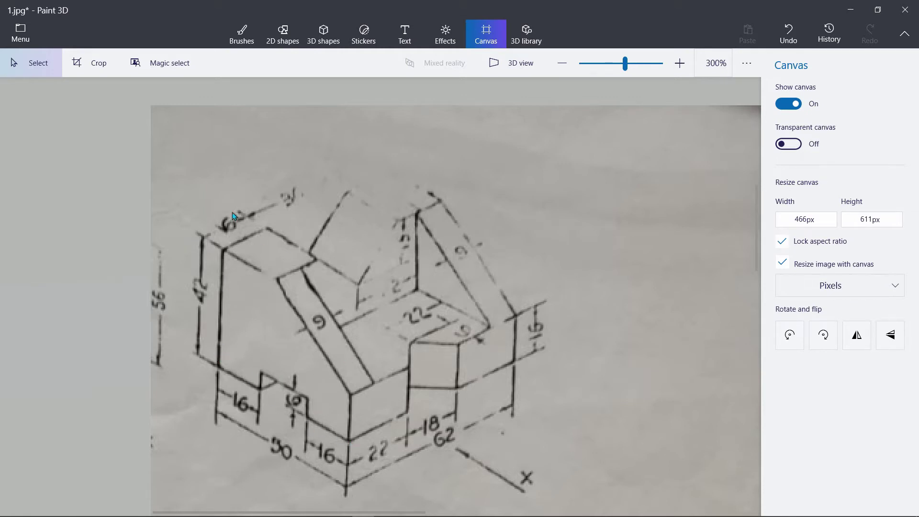
Switch to SOLIDWORKS and create a new part document
mouse_move(335, 512)
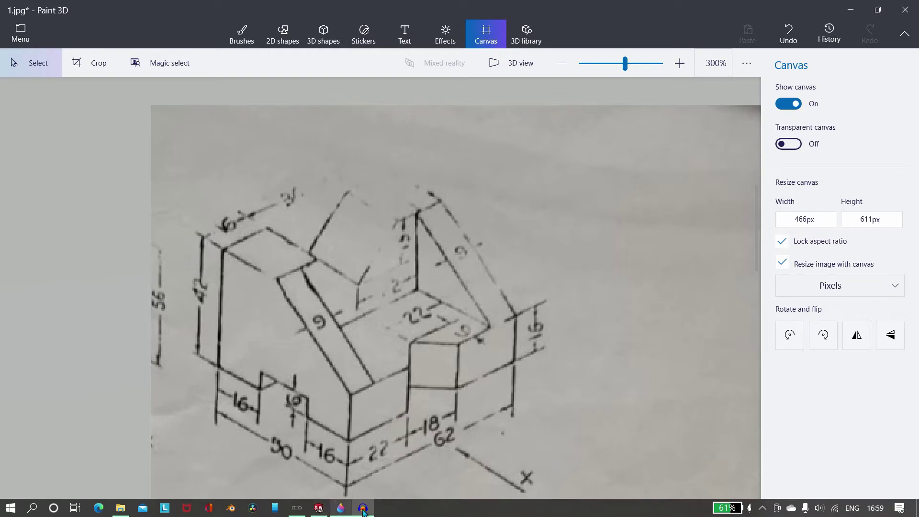
left_click(319, 508)
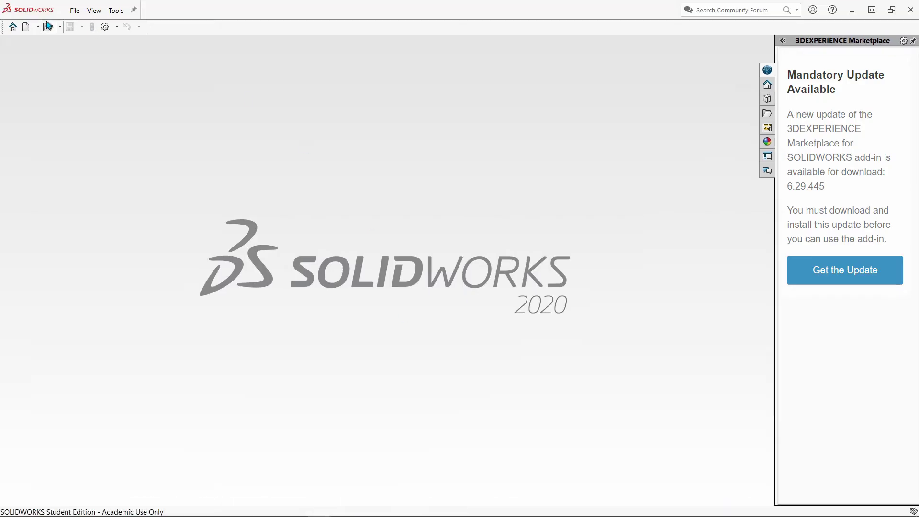
left_click(26, 27)
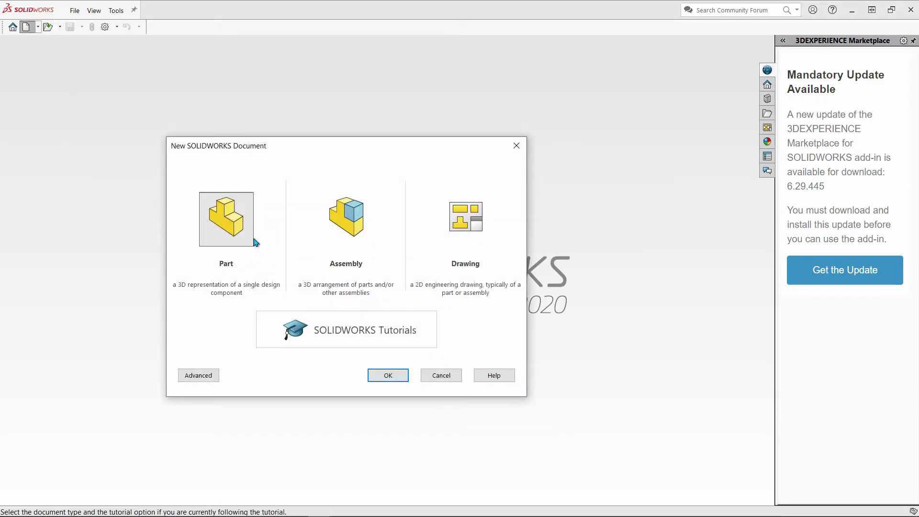
left_click(382, 375)
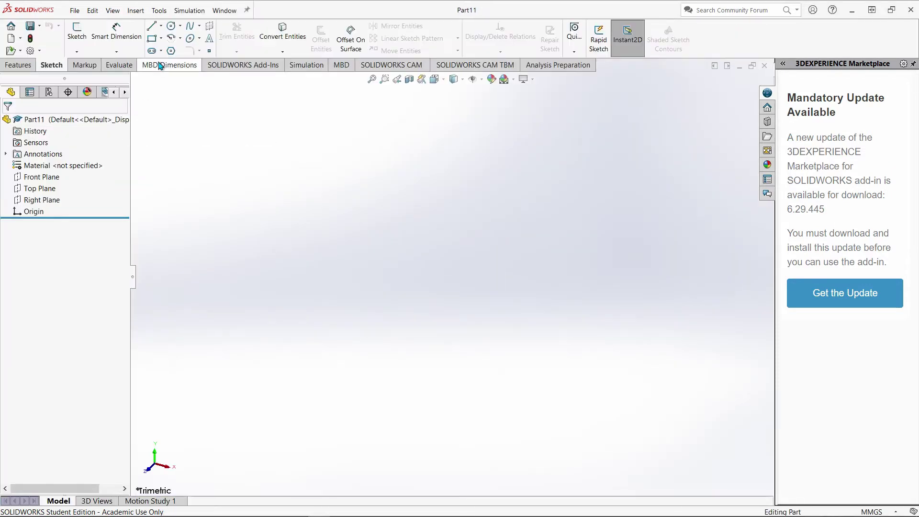
On the Right Plane, sketch connected lines from the origin: a short vertical, a slope, a horizontal top and a vertical about 47 mm high
left_click(77, 33)
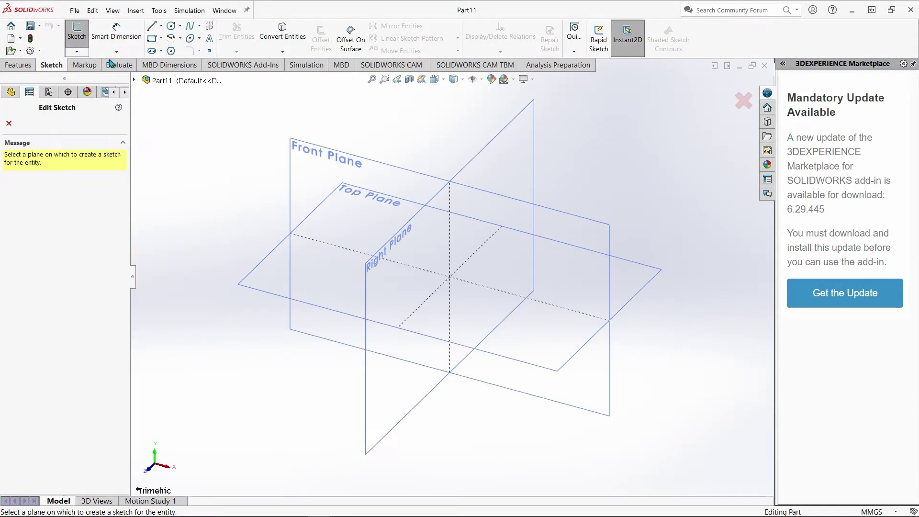
left_click(404, 226)
left_click(150, 27)
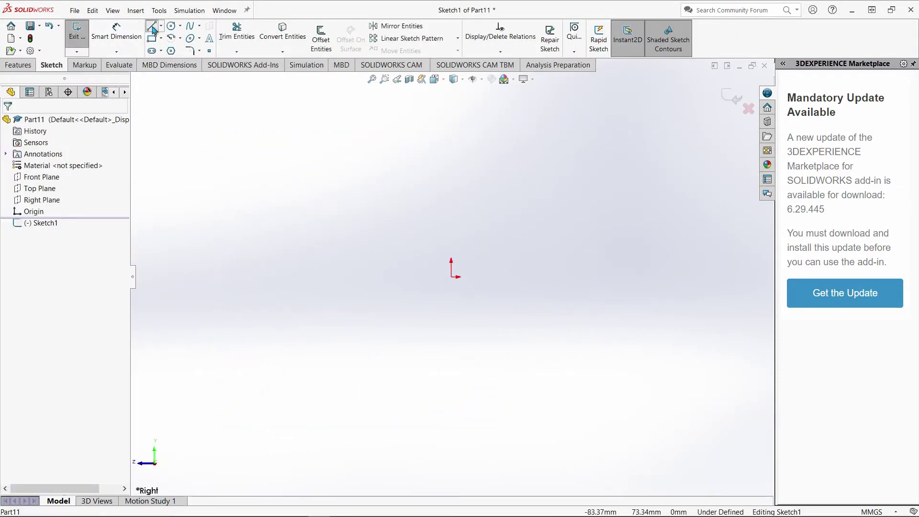
left_click(451, 277)
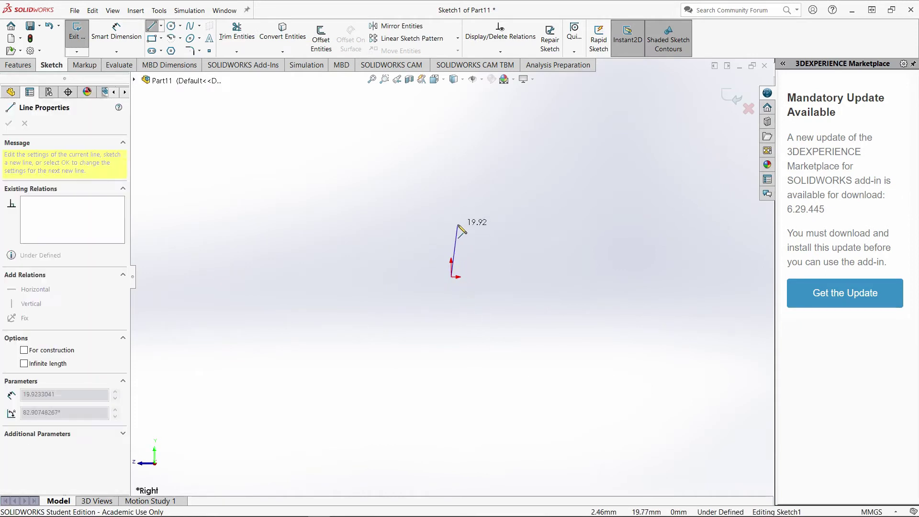
left_click(451, 215)
left_click(510, 152)
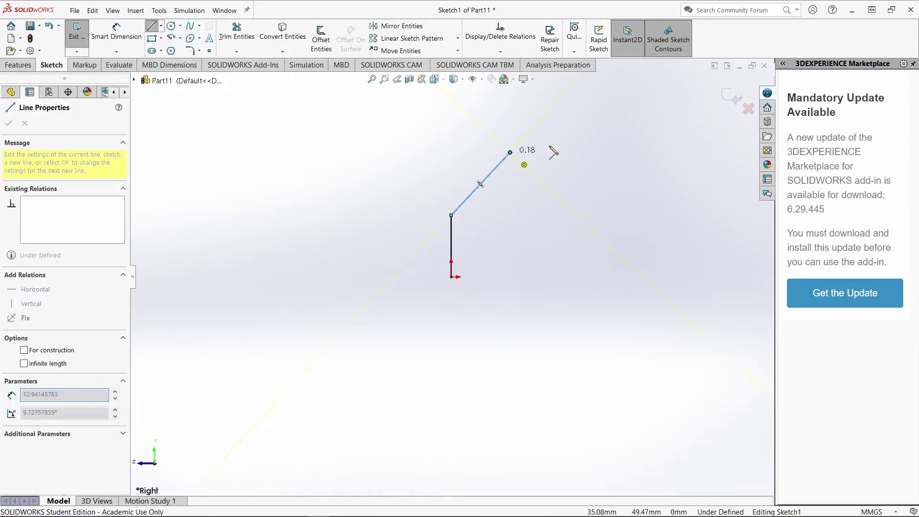
left_click(586, 152)
left_click(585, 277)
Close the profile back to the origin with bottom edges about 14 mm and 18 mm long on either side of a raised notch
left_click(547, 279)
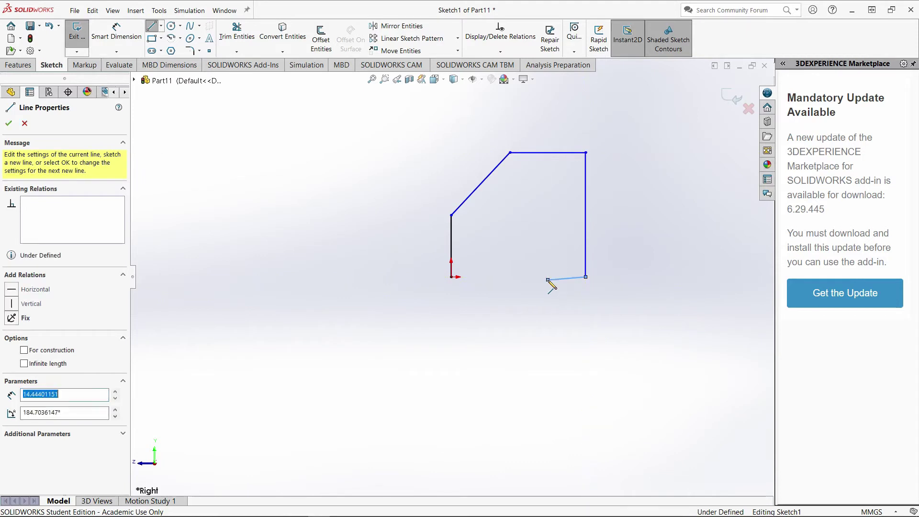
left_click(545, 261)
left_click(497, 253)
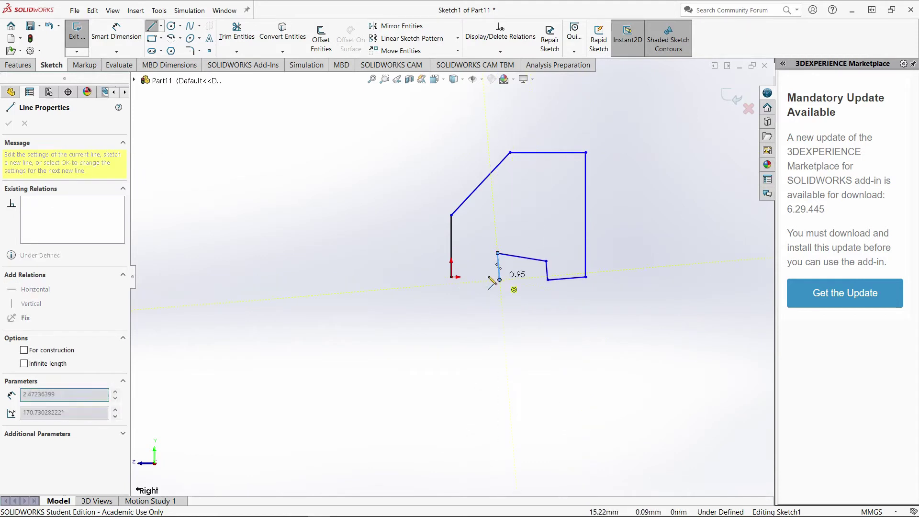
left_click(499, 279)
left_click(452, 276)
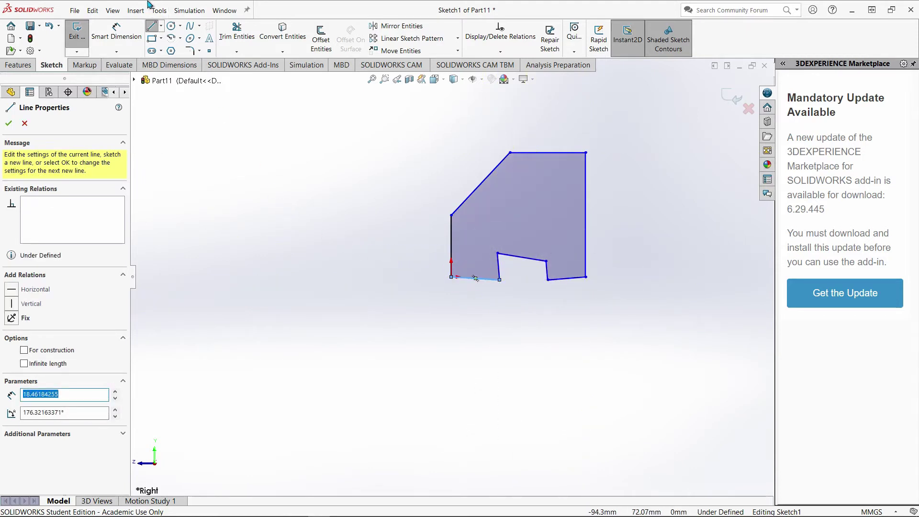
key("Escape")
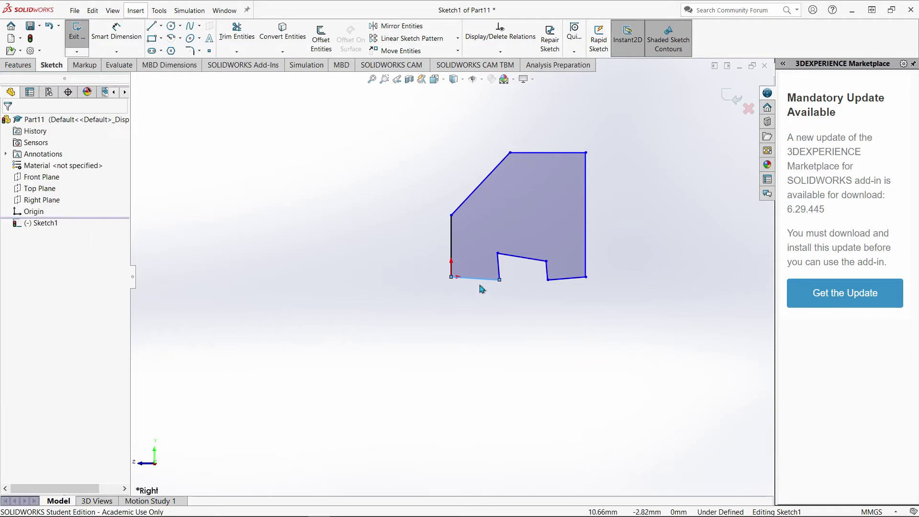
Make both bottom edges and the top edge of the notch horizontal
left_click(569, 278, "ctrl")
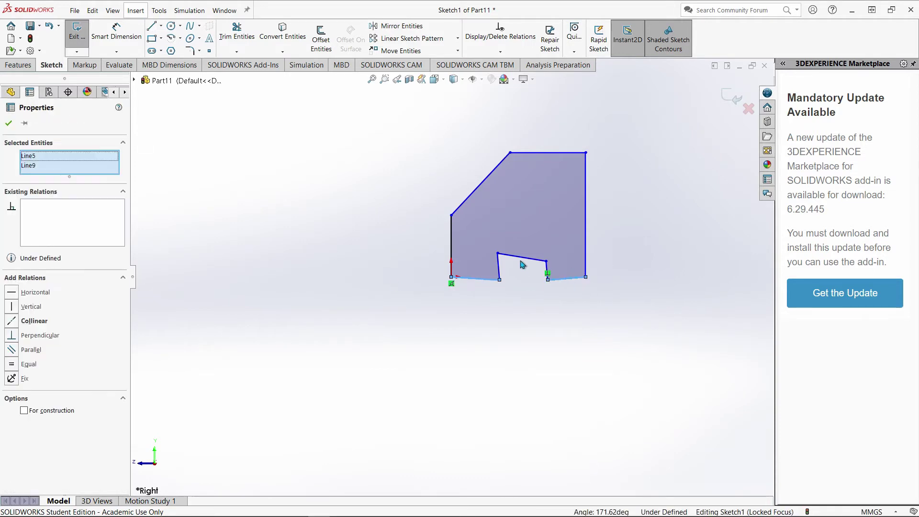
key("ctrl+a")
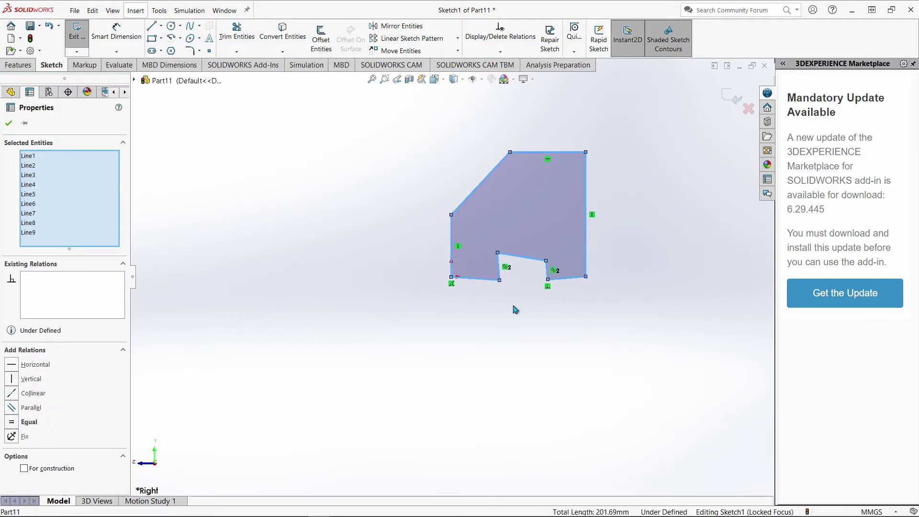
left_click(515, 309)
left_click(483, 281)
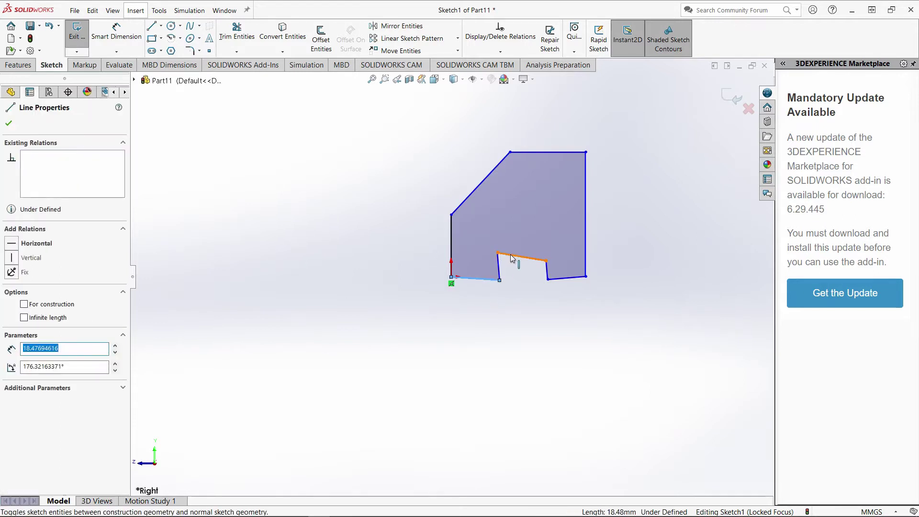
left_click(512, 258, "ctrl")
left_click(562, 280, "ctrl")
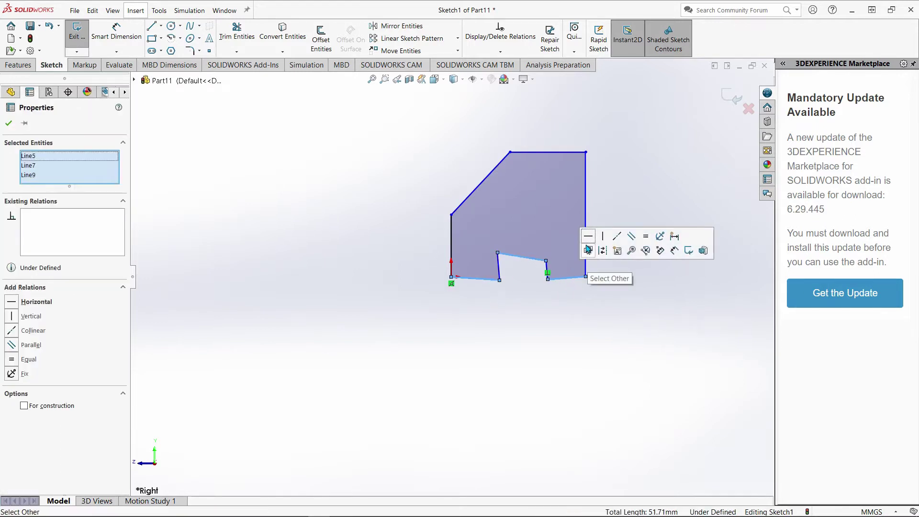
left_click(588, 245)
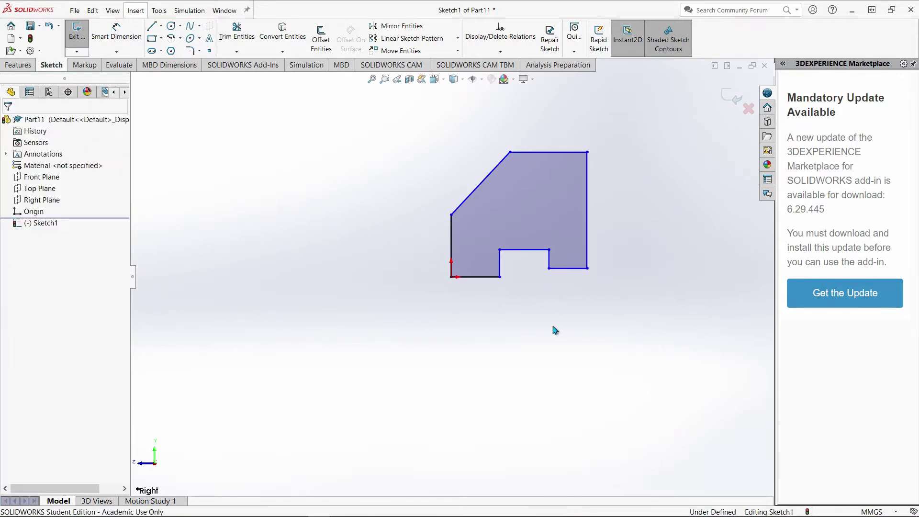
Add a collinear relation between the two bottom edges on either side of the notch
left_click(491, 281)
left_click(563, 269)
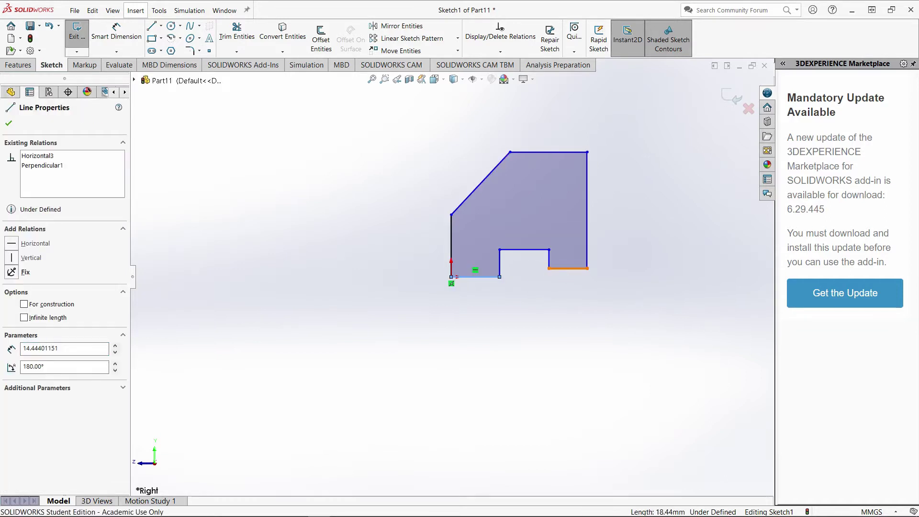
left_click(586, 244, "ctrl")
left_click(615, 227)
left_click(578, 334)
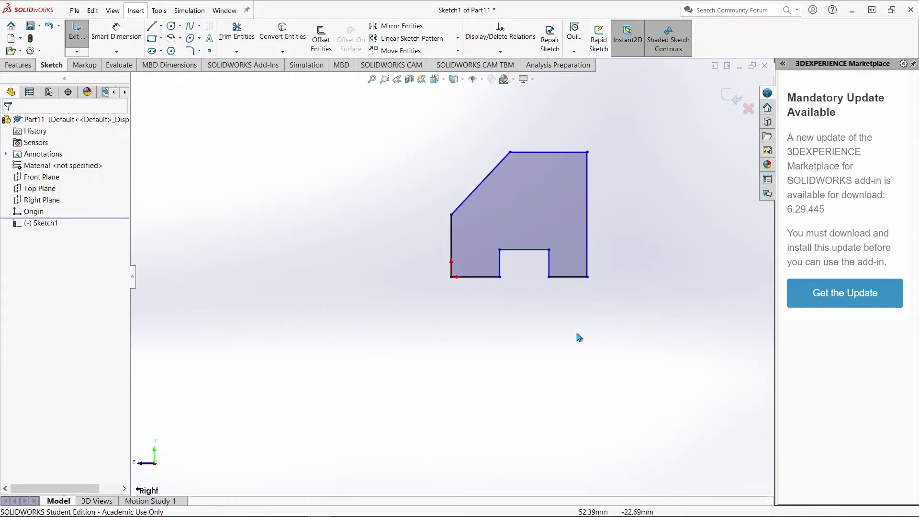
Dimension the profile's tall vertical edge to 42 mm and the short vertical edge at the origin to 16 mm
left_click(116, 33)
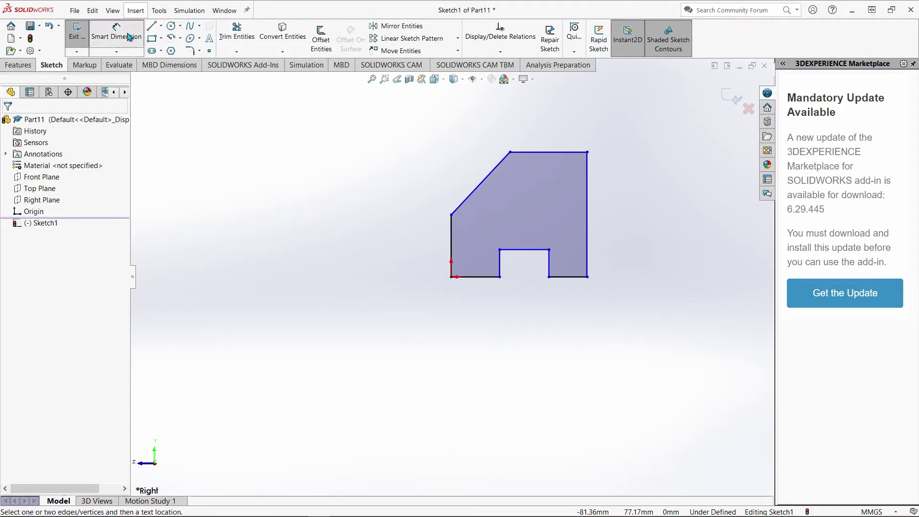
left_click(588, 205)
left_click(669, 210)
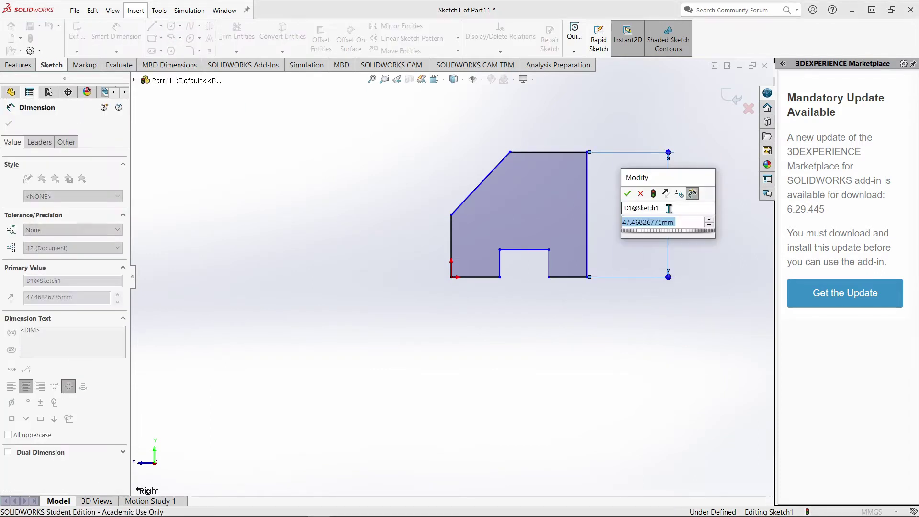
type("42")
key("Return")
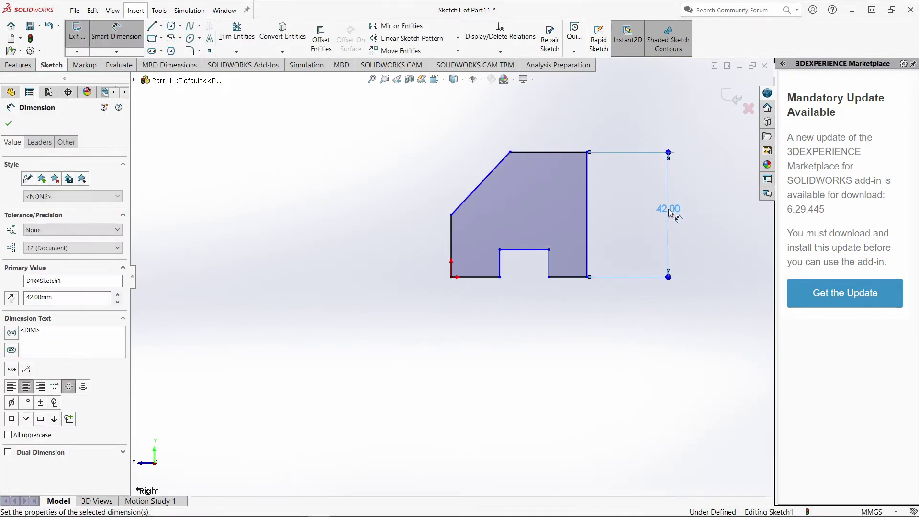
left_click(450, 238)
left_click(381, 232)
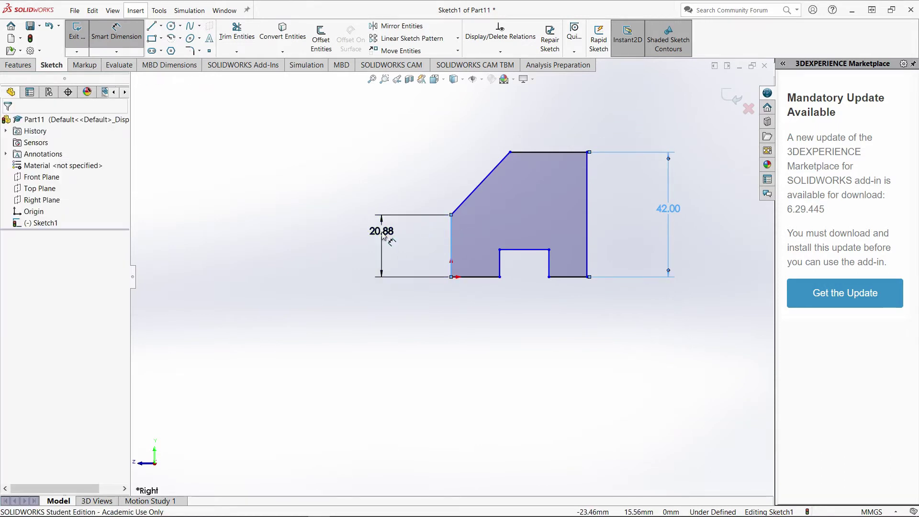
type("16")
key("Return")
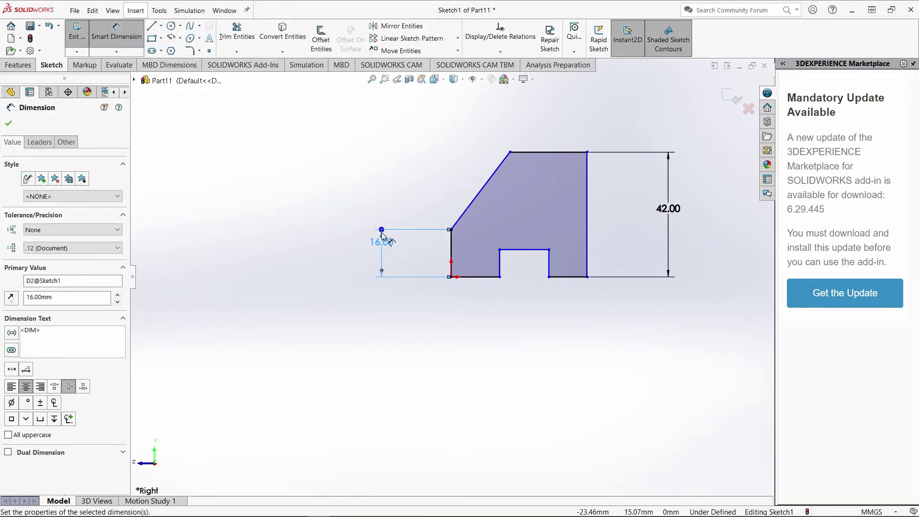
Dimension the bottom edge beside the origin to 16 mm and the profile's overall width to 50 mm
left_click(484, 282)
left_click(486, 371)
type("16")
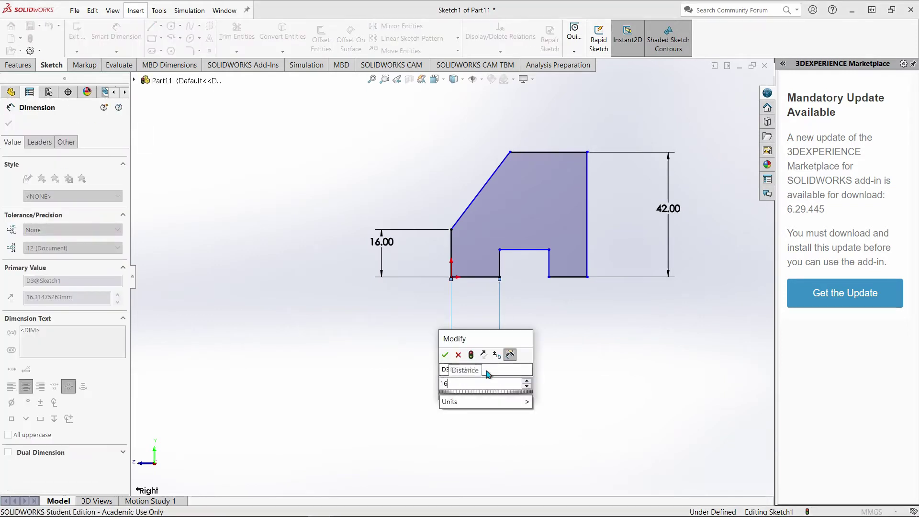
key("Return")
left_click(452, 260)
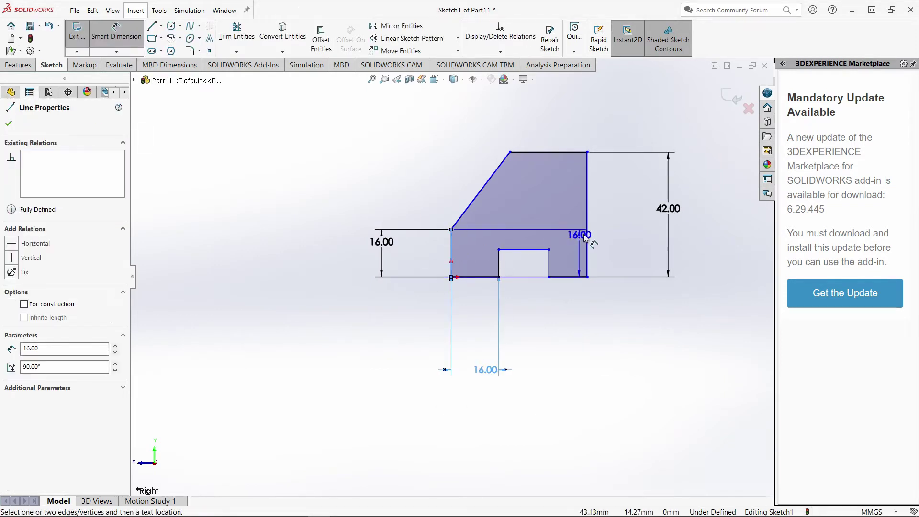
left_click(588, 245)
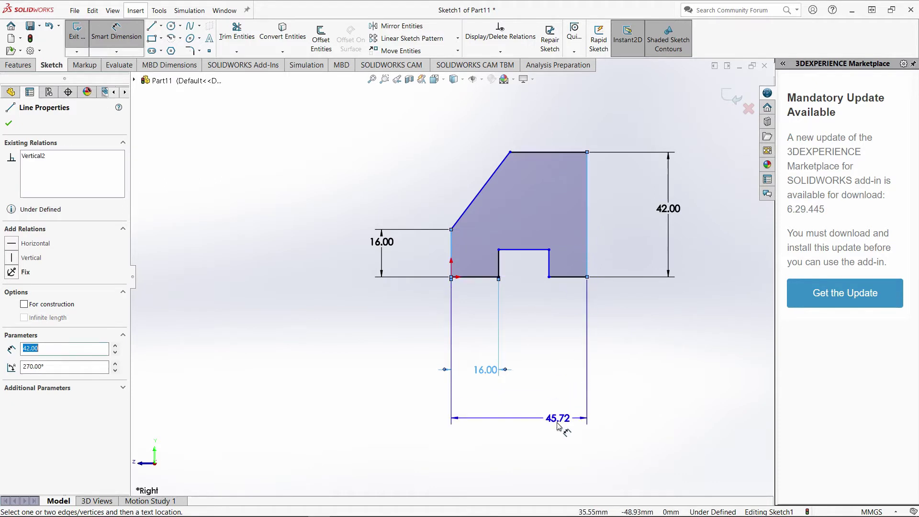
left_click(552, 433)
type("50")
key("Return")
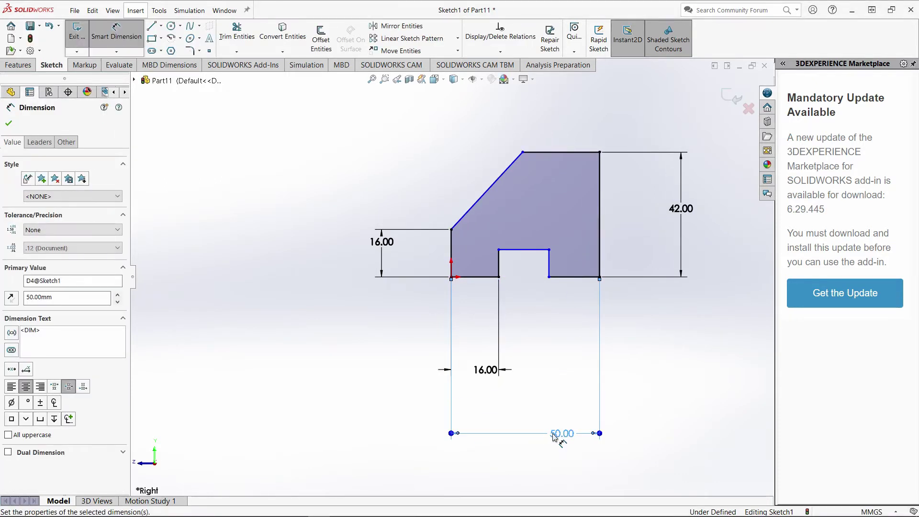
Dimension the profile's top edge to 20 mm and the notch depth to 6 mm
left_click(567, 152)
left_click(570, 103)
type("20")
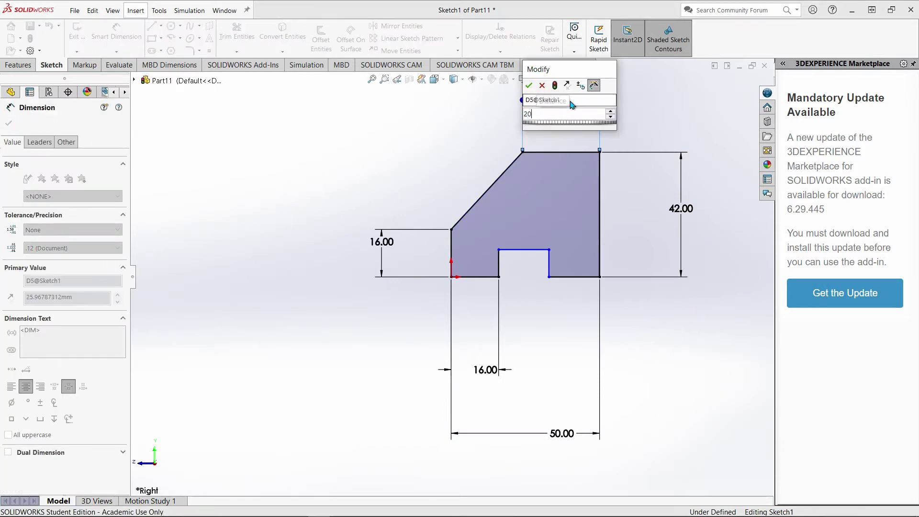
key("Return")
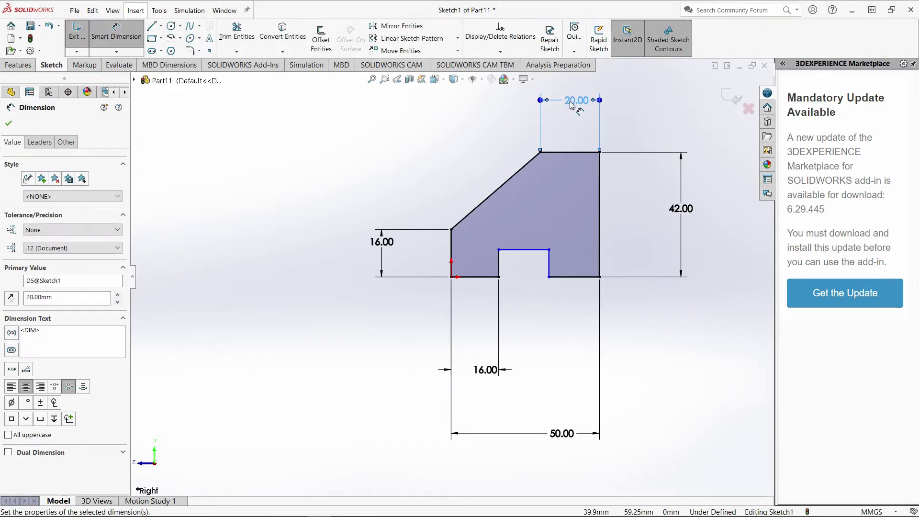
left_click(551, 268)
left_click(717, 256)
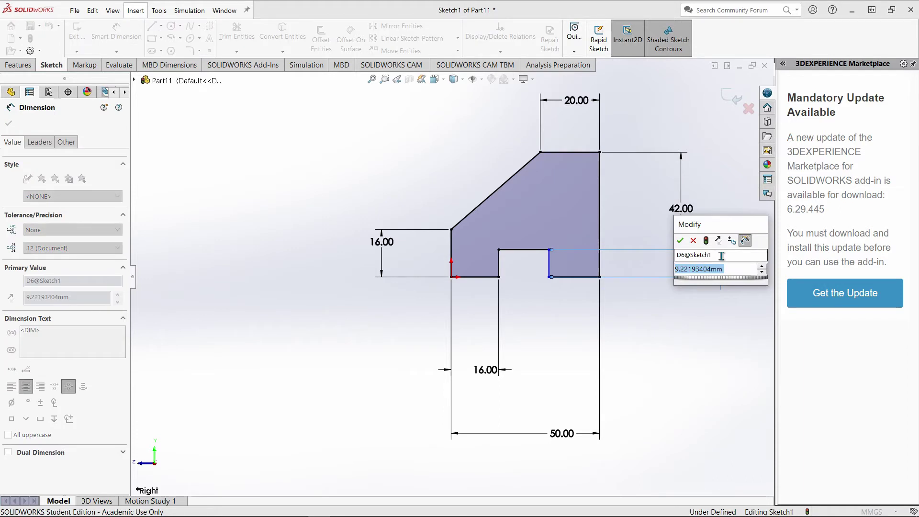
type("6")
key("Return")
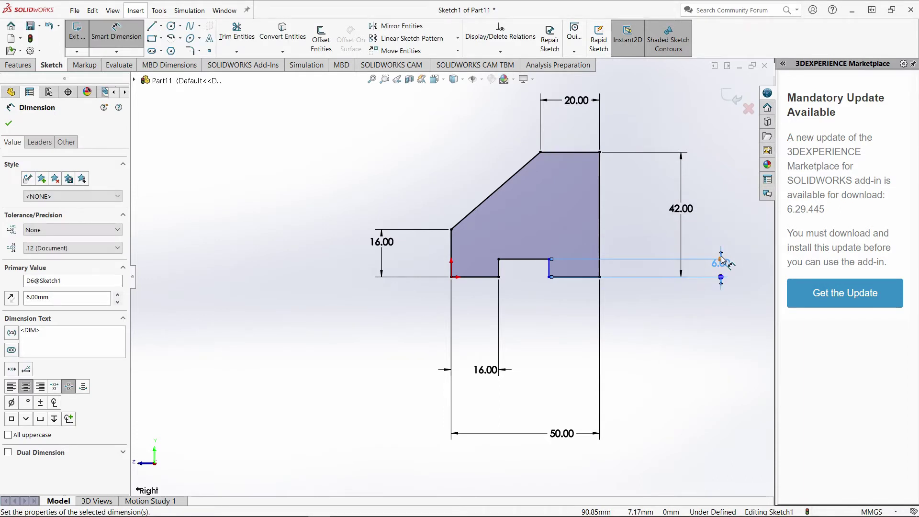
left_click(134, 43)
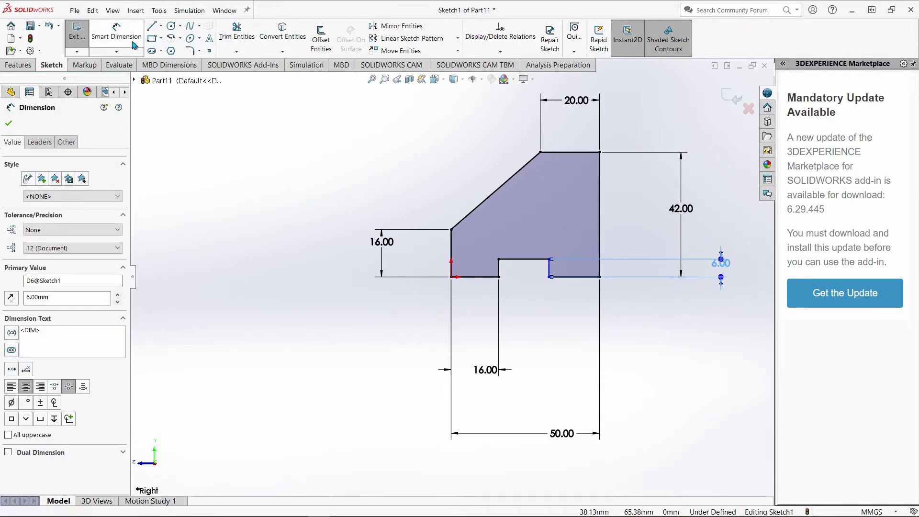
Add an equal relation between the two bottom edges flanking the notch
left_click(479, 277)
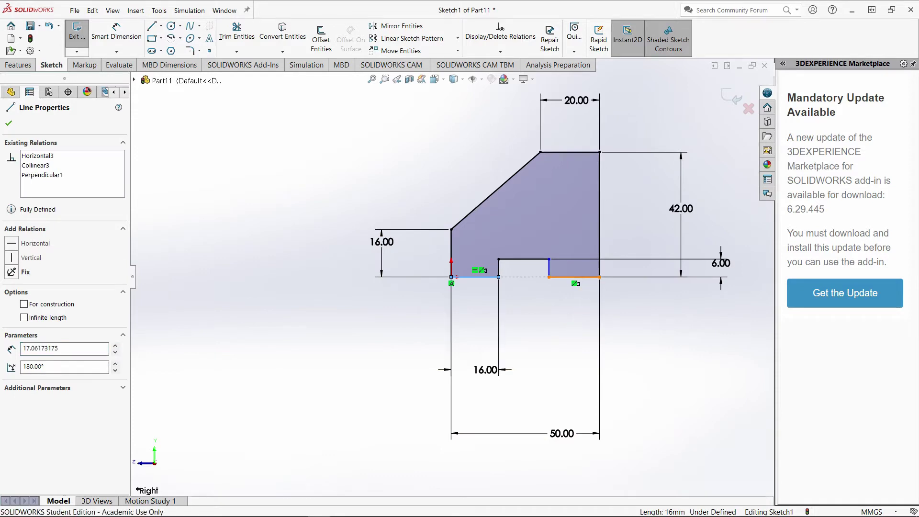
left_click(579, 277, "ctrl")
left_click(703, 236)
left_click(317, 263)
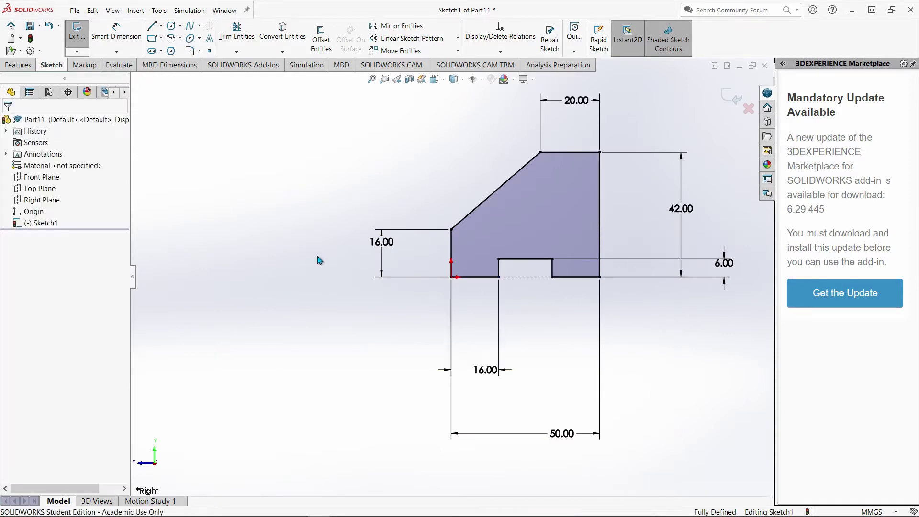
Consult the reference drawing in Paint 3D for the overall width, exit the sketch and extrude the side profile 62 mm
mouse_move(311, 515)
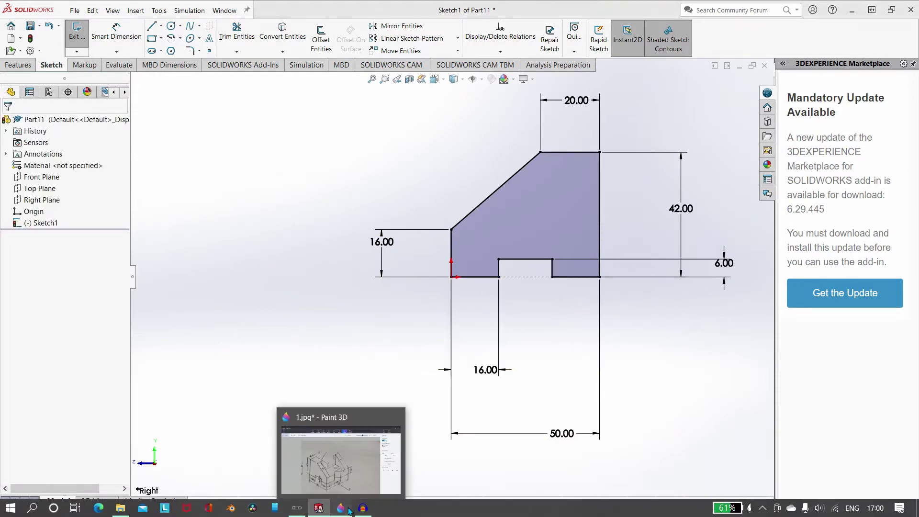
left_click(349, 510)
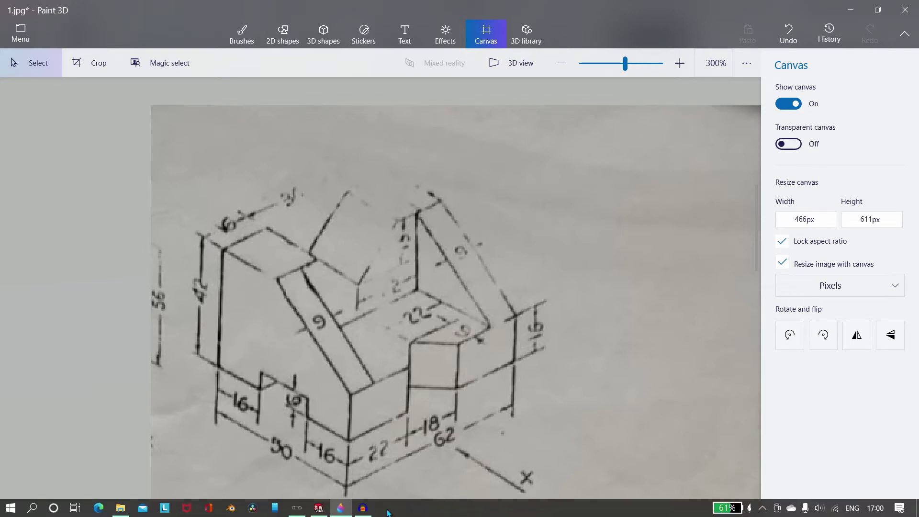
left_click(321, 509)
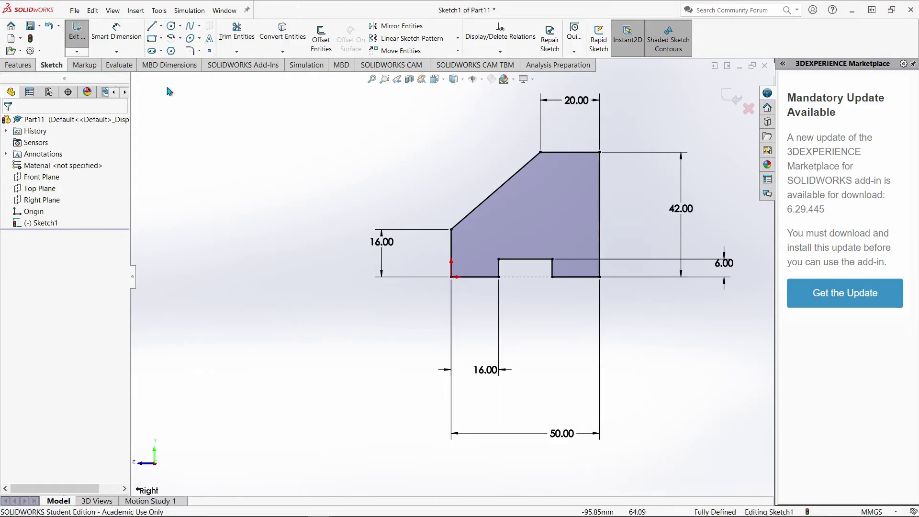
left_click(77, 31)
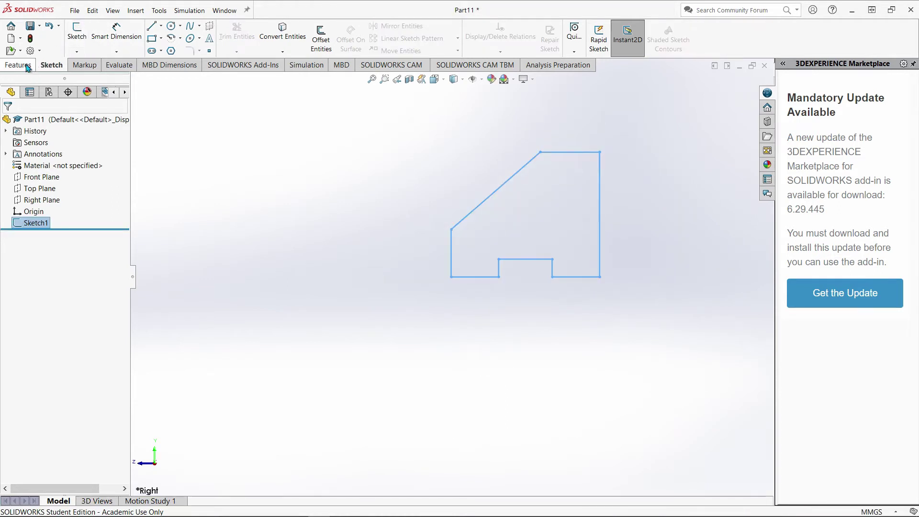
left_click(19, 65)
left_click(82, 38)
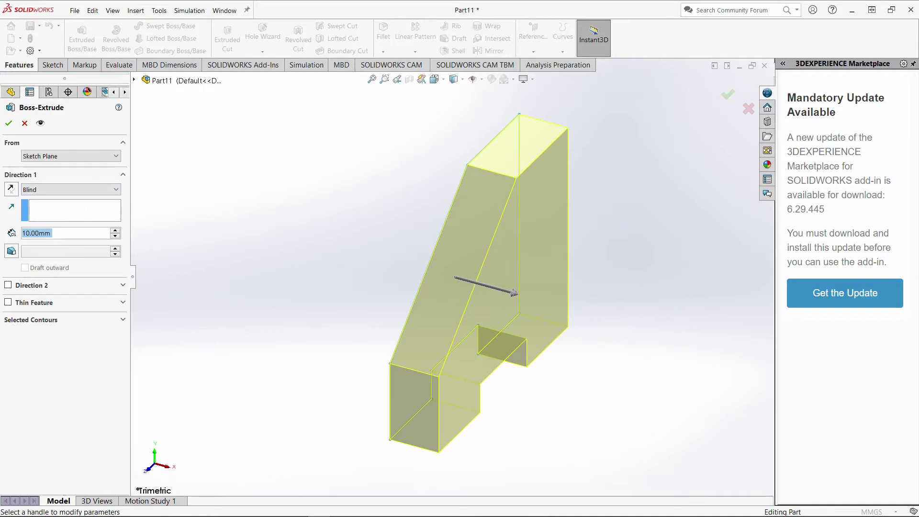
left_click(362, 507)
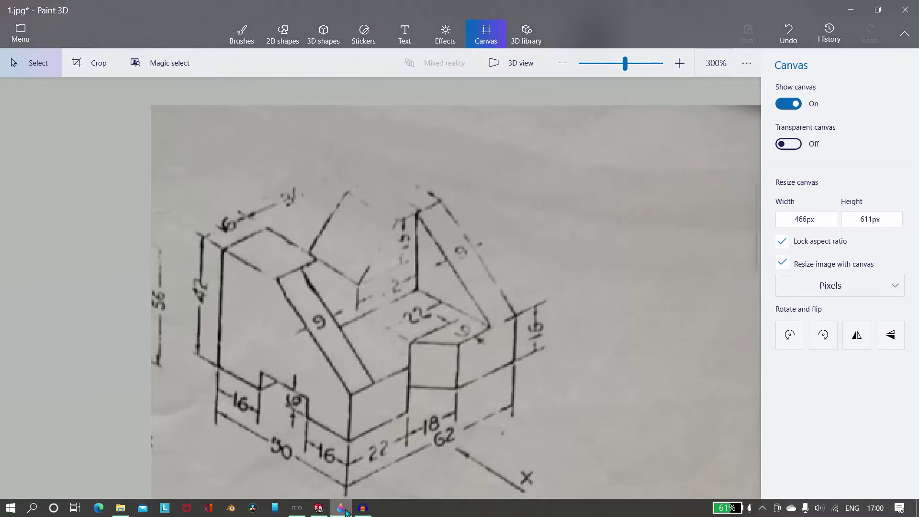
left_click(318, 507)
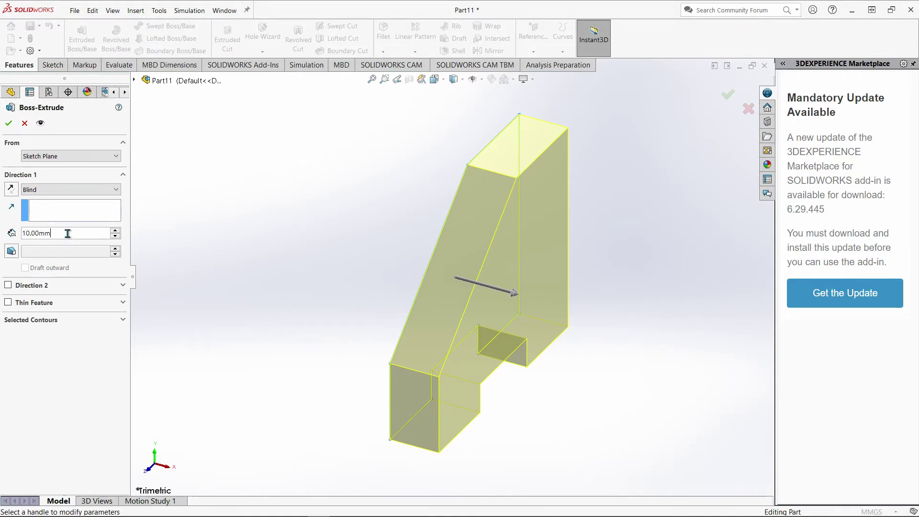
left_click_drag(78, 233, 16, 236)
type("62")
key("Return")
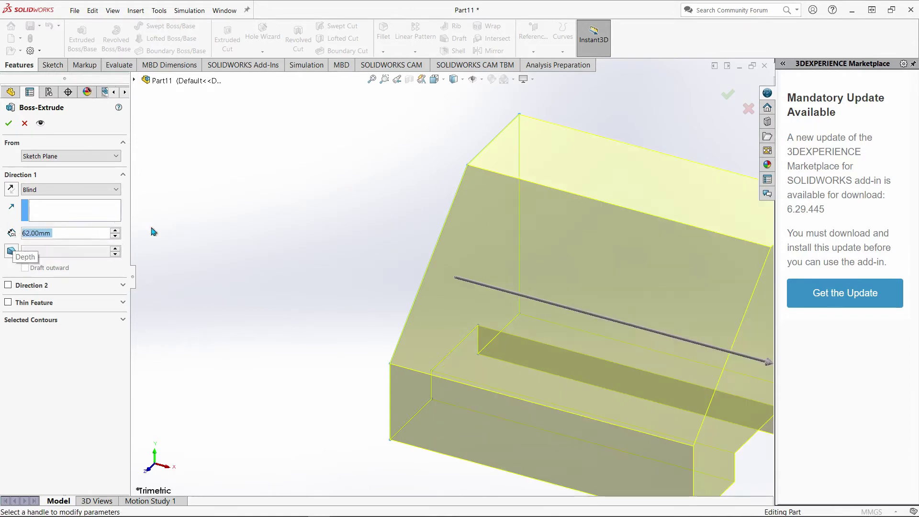
scroll(153, 232, "up", 3)
left_click(8, 123)
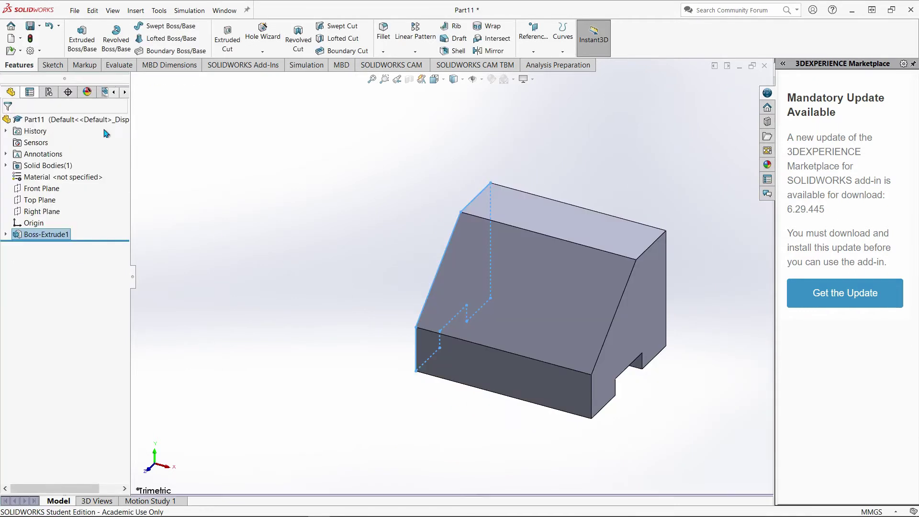
Sketch a corner rectangle about 35 by 30 mm on the top face's plane, from the slope's upper edge to the front edge
left_click(544, 240)
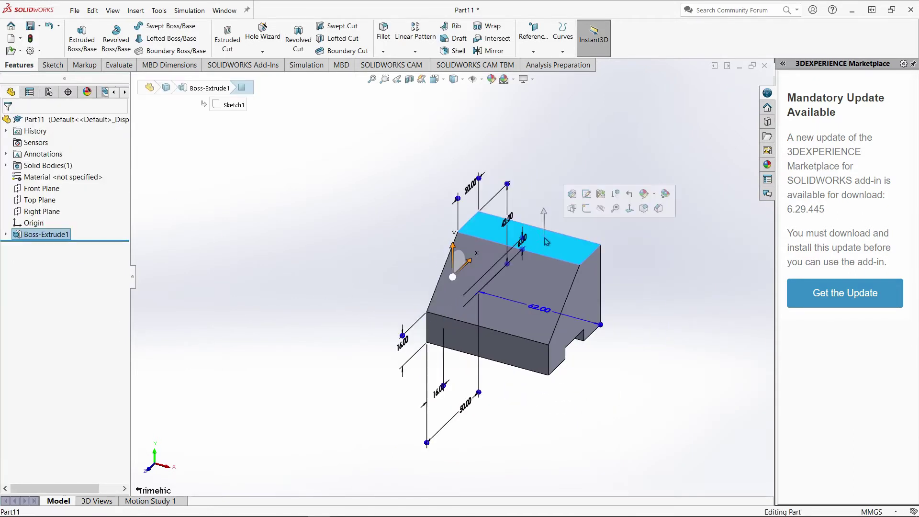
left_click(588, 210)
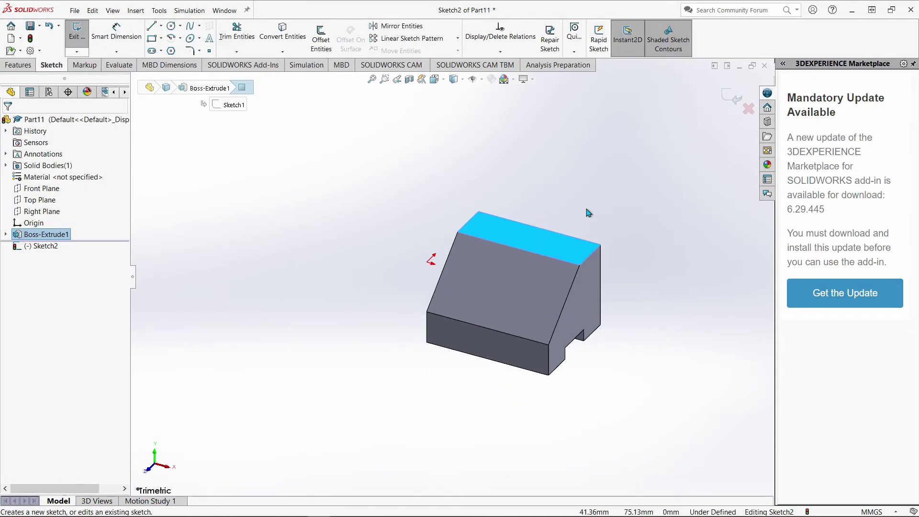
right_click(517, 230)
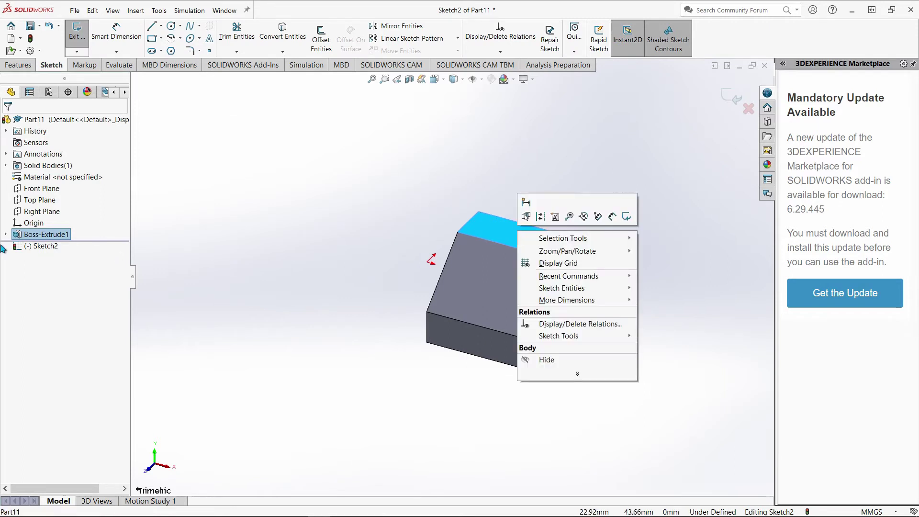
right_click(41, 247)
left_click(63, 239)
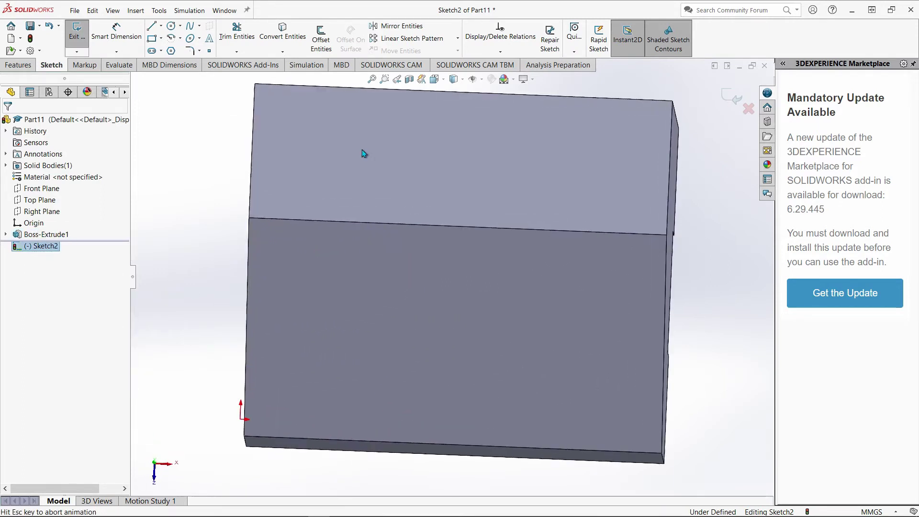
left_click(154, 27)
left_click(152, 38)
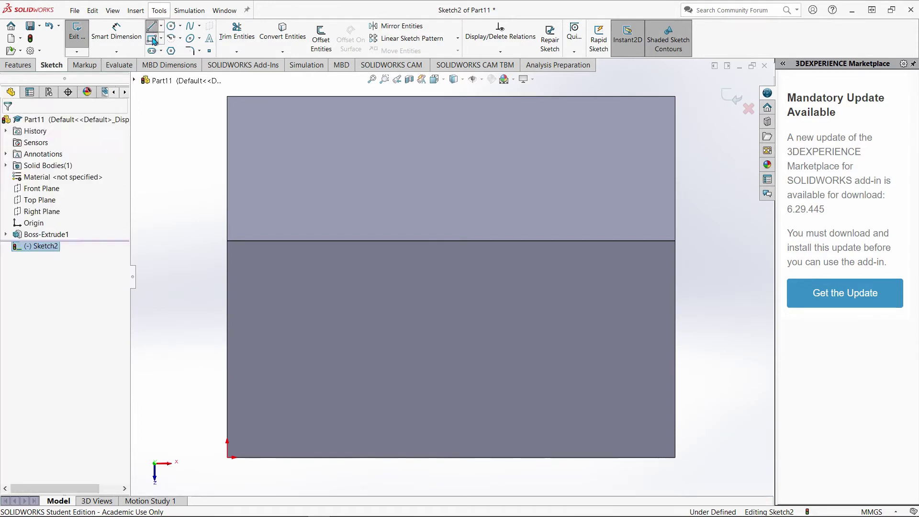
left_click(323, 244)
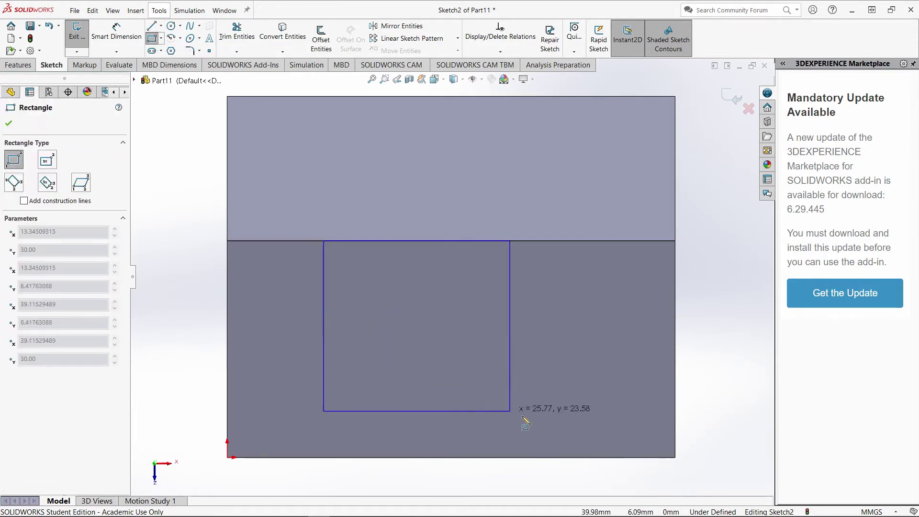
left_click(578, 459)
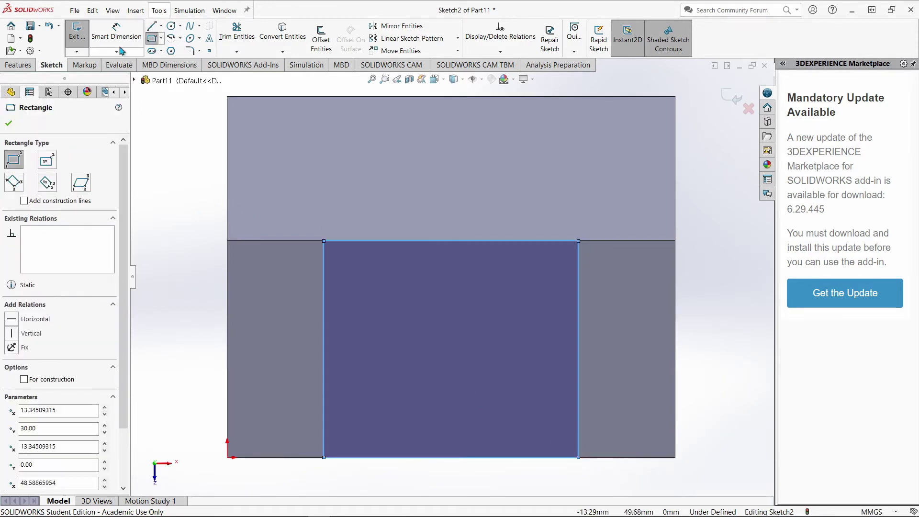
Draw a vertical centerline about 11 mm long from the midpoint of the top face's back edge towards the rectangle
left_click(160, 26)
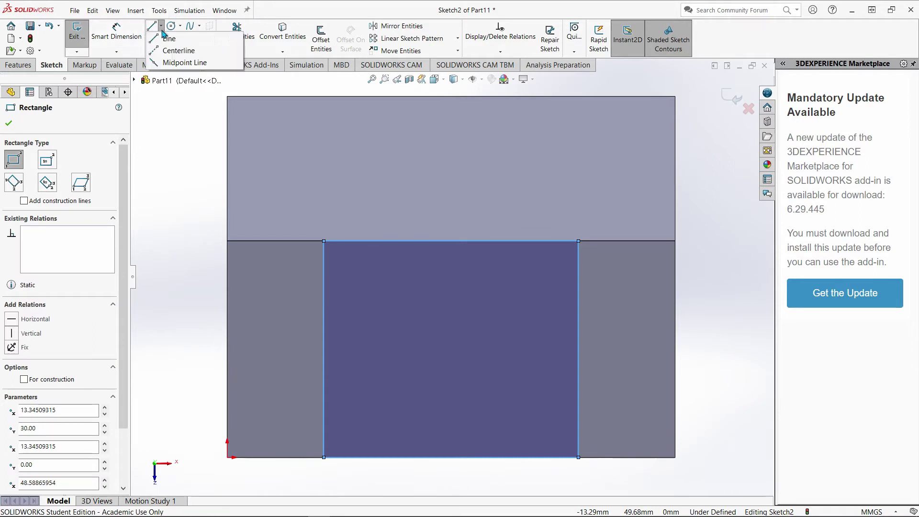
left_click(173, 51)
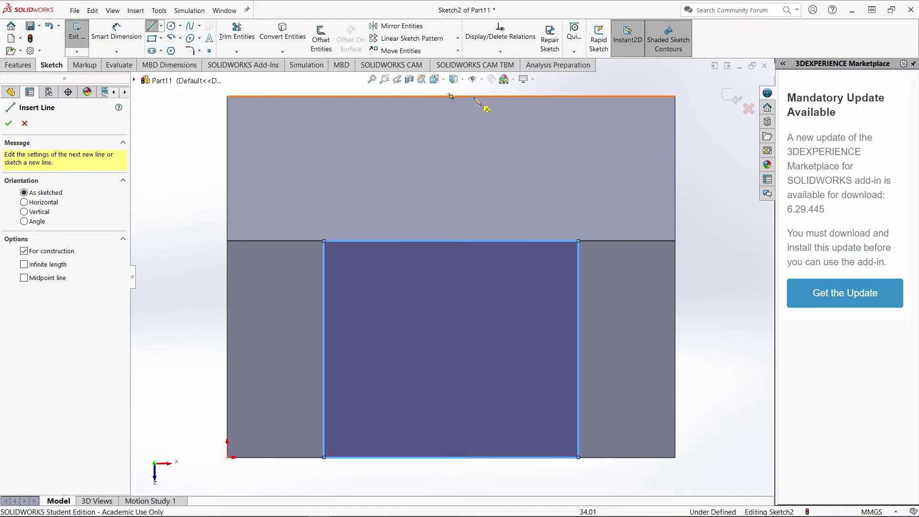
left_click(451, 96)
left_click(451, 173)
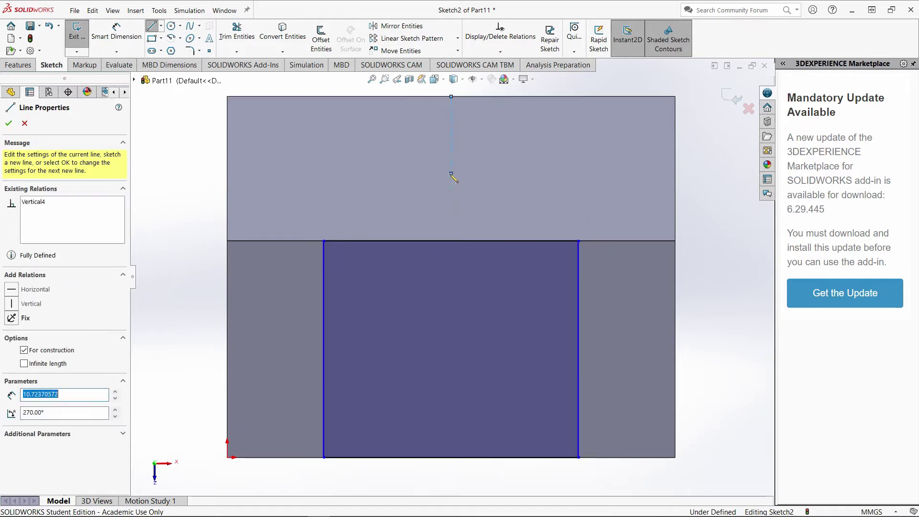
key("Escape")
key("Escape")
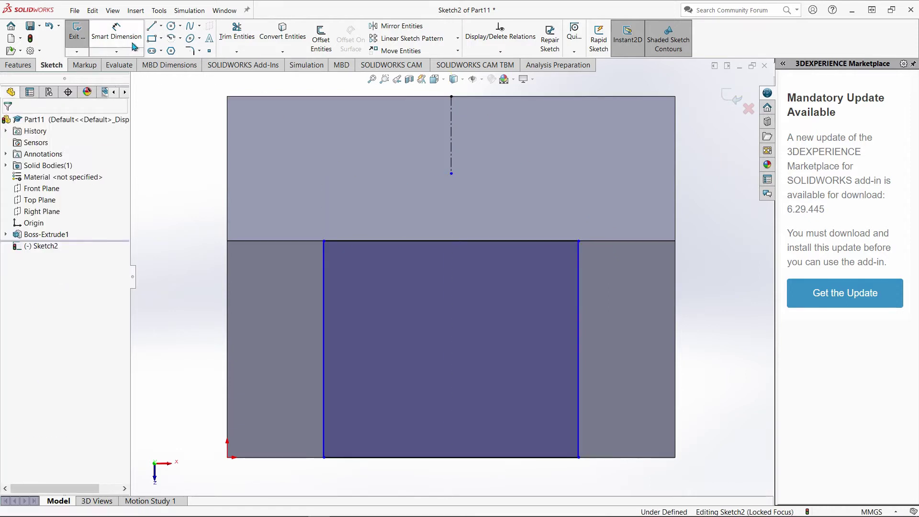
Make the rectangle's two vertical sides symmetric about the centerline
left_click(324, 343)
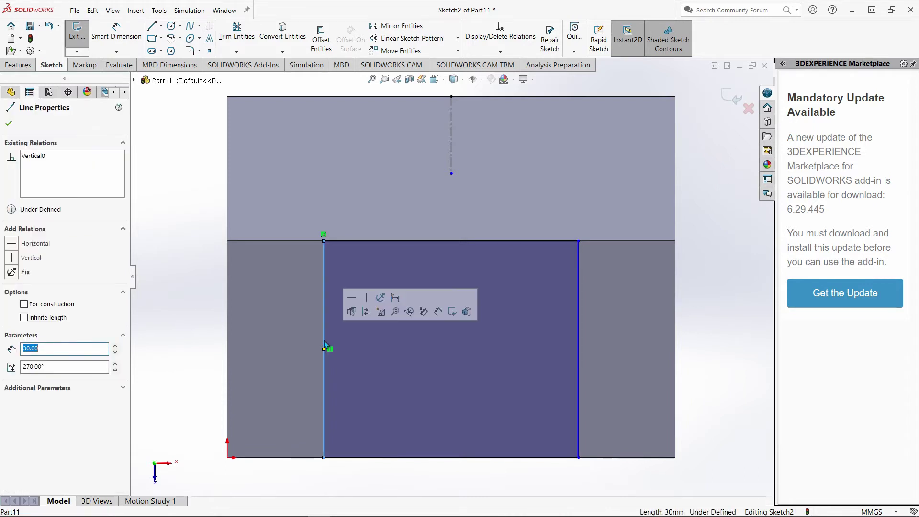
left_click(451, 136, "ctrl")
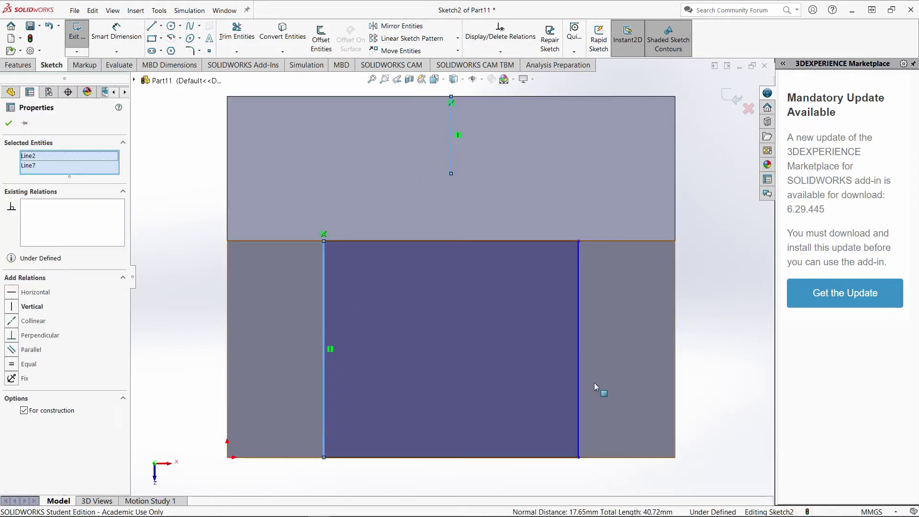
left_click(578, 386, "ctrl")
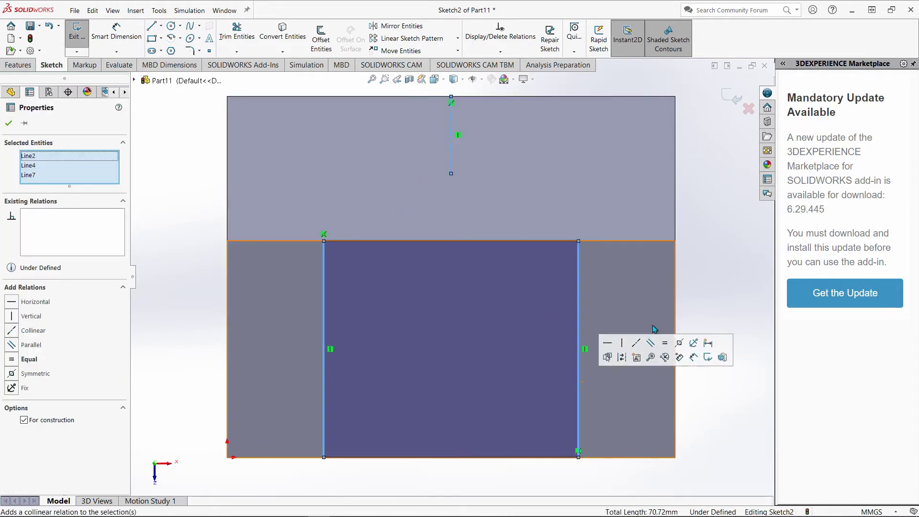
left_click(680, 344)
left_click(191, 242)
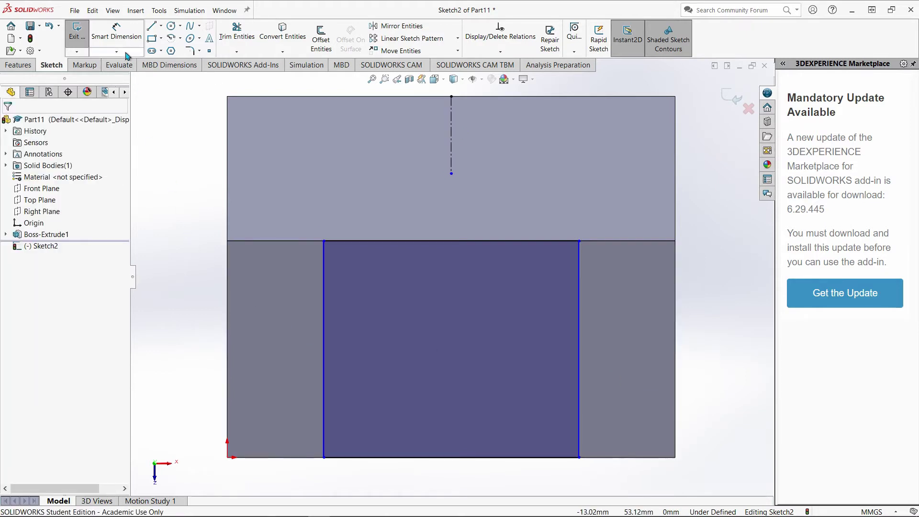
Dimension the distance between the block's side edge at the origin and the rectangle's nearest vertical side to 9 mm
left_click(117, 40)
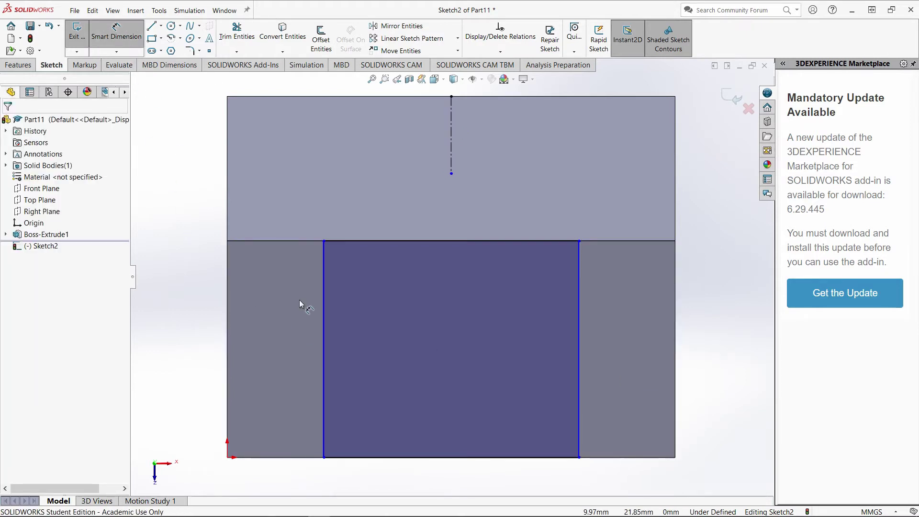
left_click(323, 282)
left_click(228, 288)
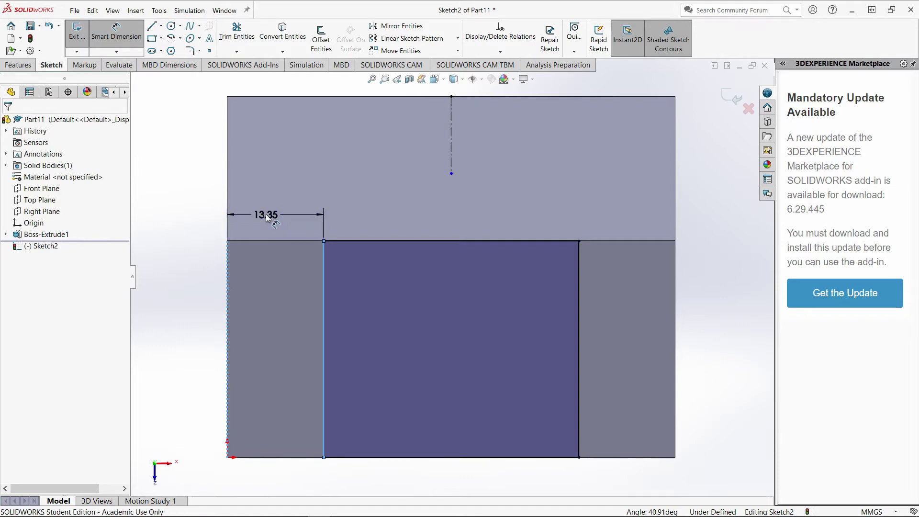
left_click(266, 214)
type("9")
key("Return")
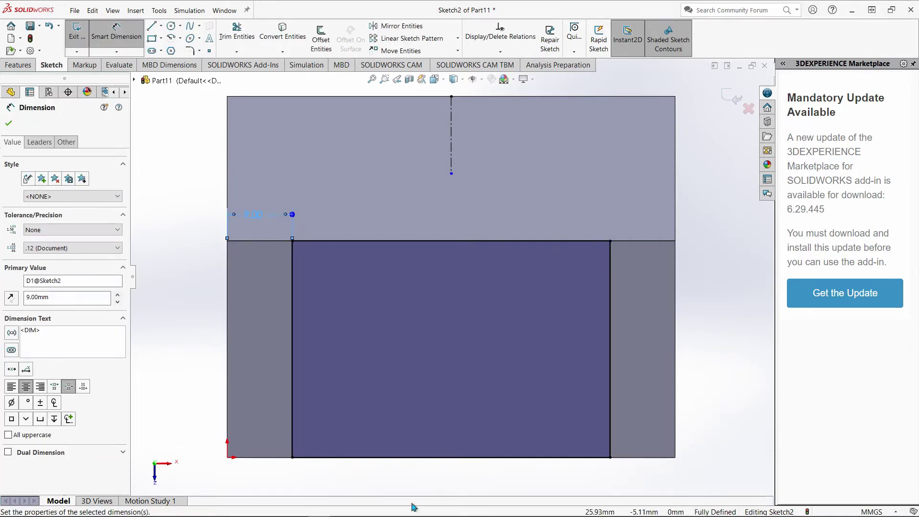
Check the reference drawing again, exit the sketch and cut the rectangle 26 mm deep into the block with a blind Extruded Cut
left_click(357, 511)
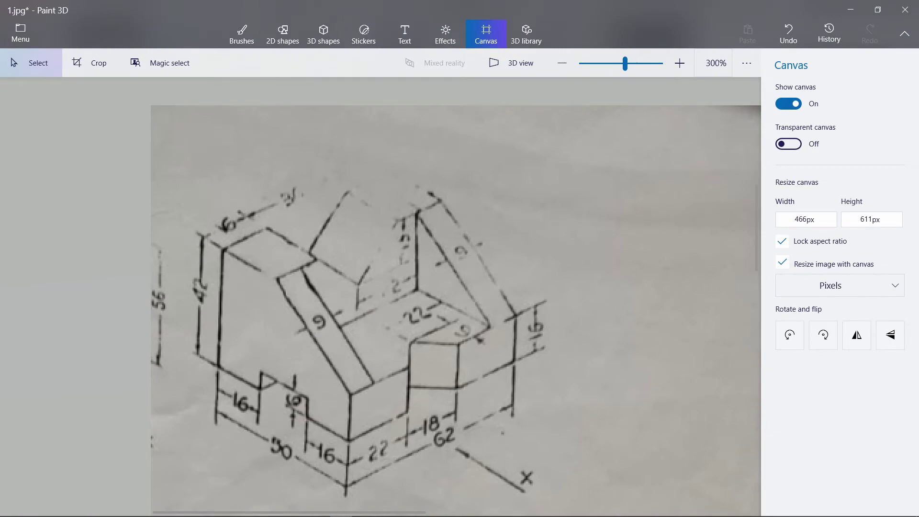
left_click(318, 511)
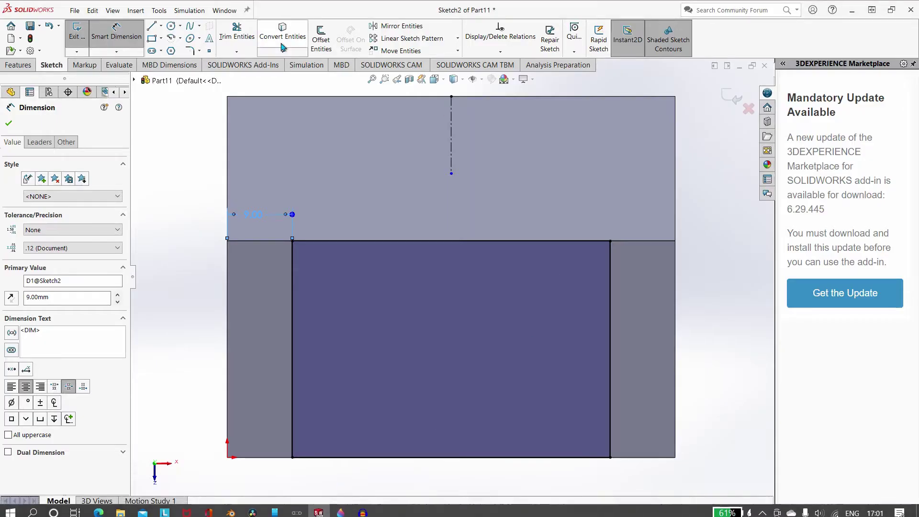
left_click(76, 33)
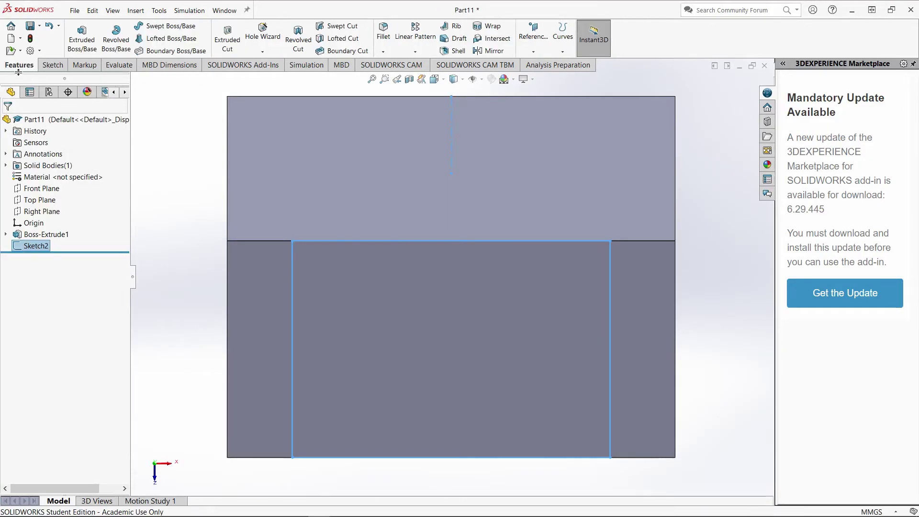
left_click(223, 41)
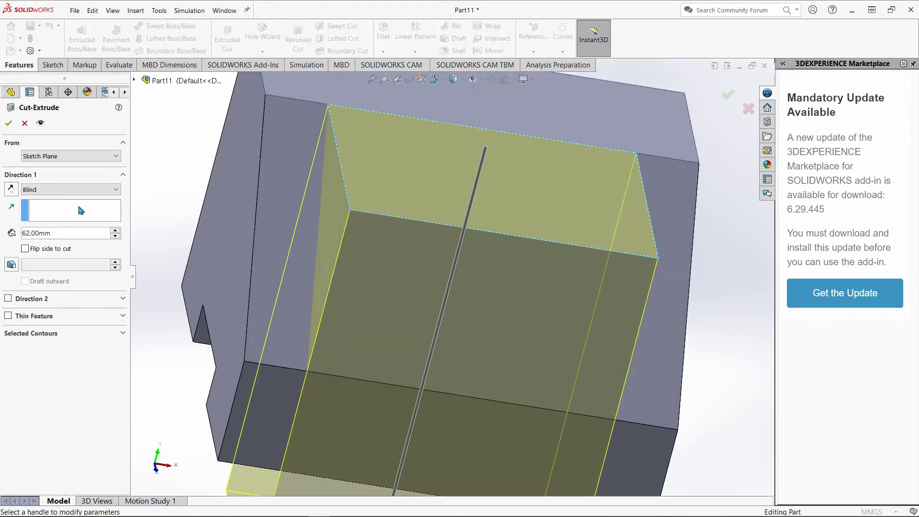
double_click(64, 231)
type("26")
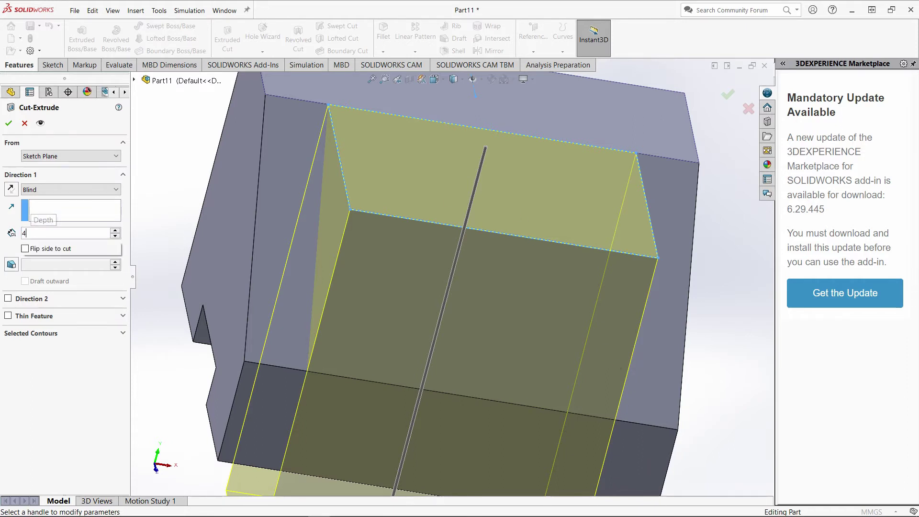
key("Return")
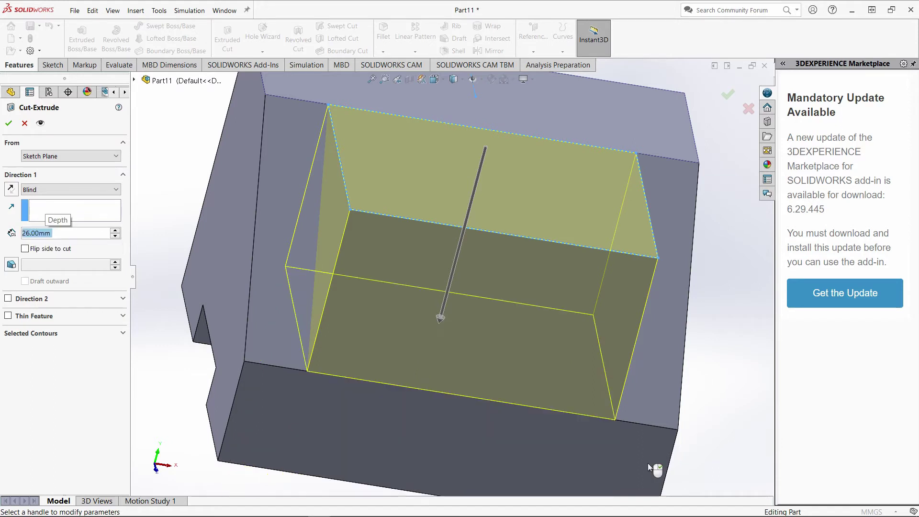
left_click(3, 124)
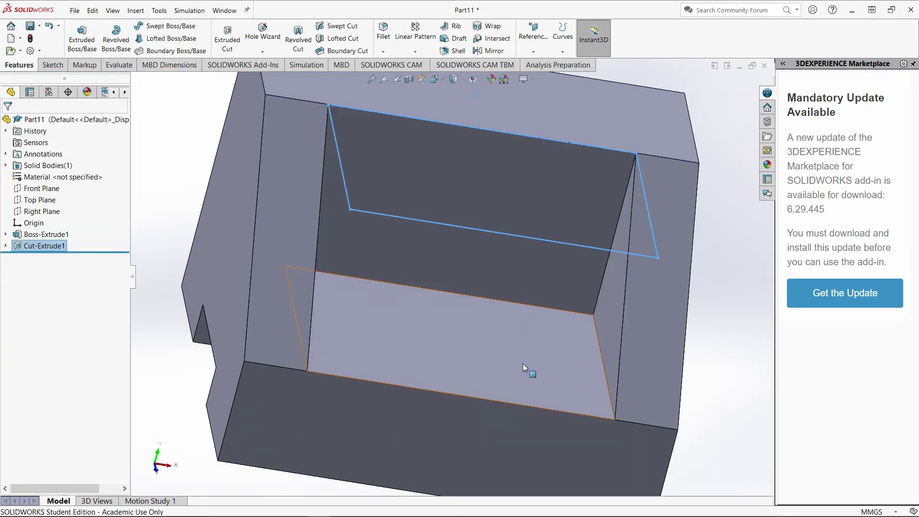
Start a sketch on the back wall of the rectangular cut and view it face-on
key("f")
middle_click_drag(561, 370, 603, 297)
left_click(475, 243)
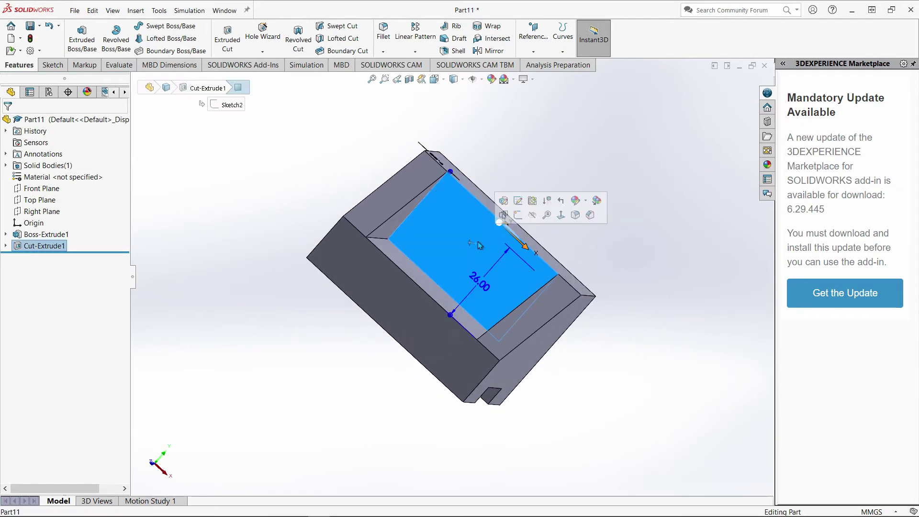
left_click(518, 219)
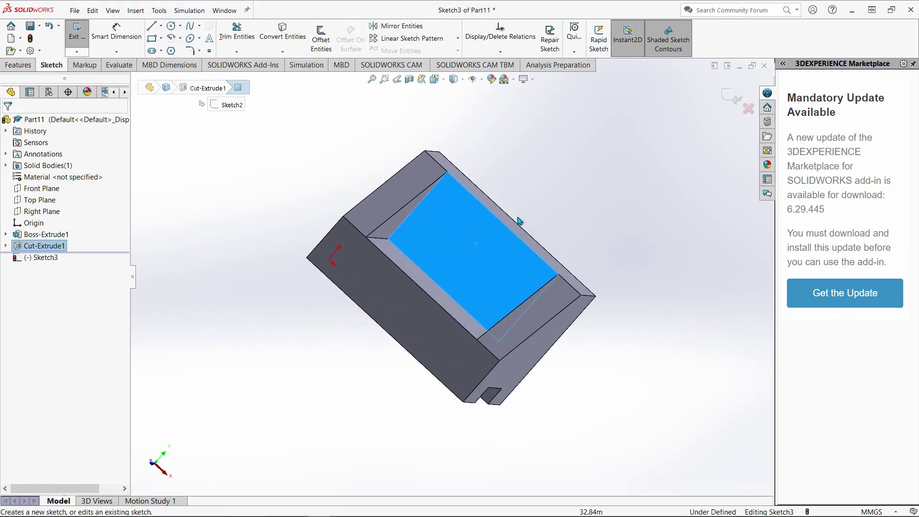
right_click(34, 259)
left_click(72, 243)
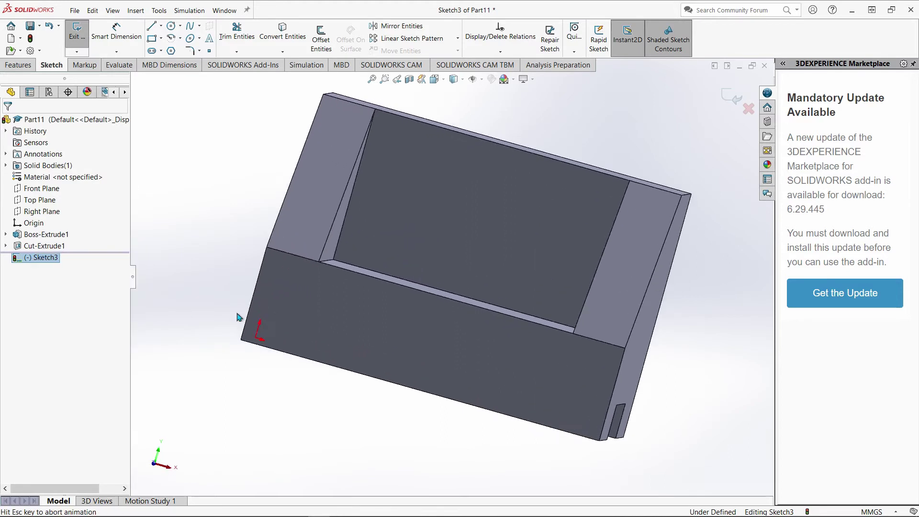
Draw a vertical centerline from the midpoint of the back wall's top edge down into the wall
left_click(161, 26)
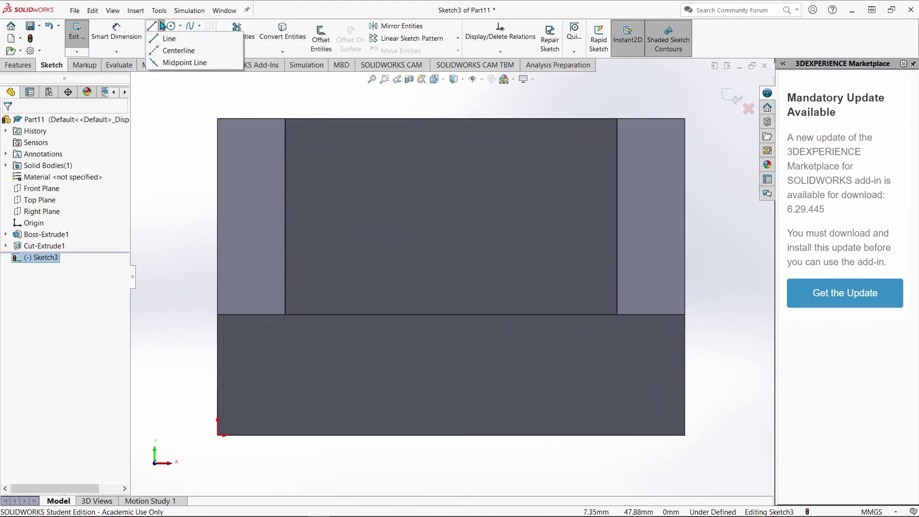
left_click(172, 51)
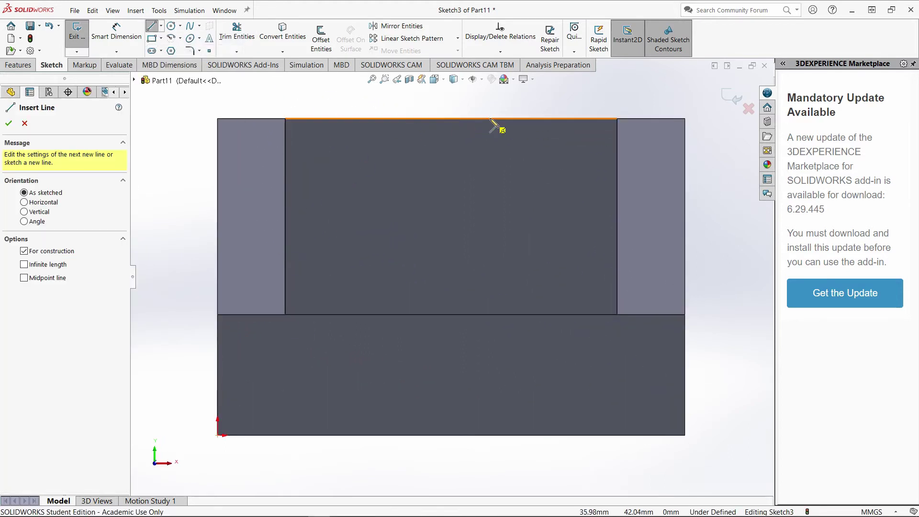
left_click(450, 118)
left_click(451, 234)
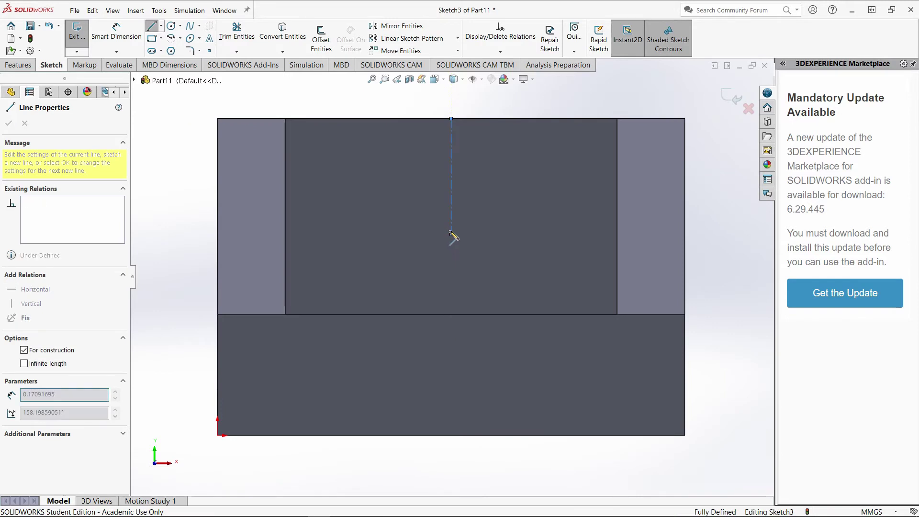
Sketch a closed downward-pointing triangle about 14 mm wide and 11 mm deep from the wall's top edge, with its apex on the centerline
left_click(158, 28)
left_click(399, 119)
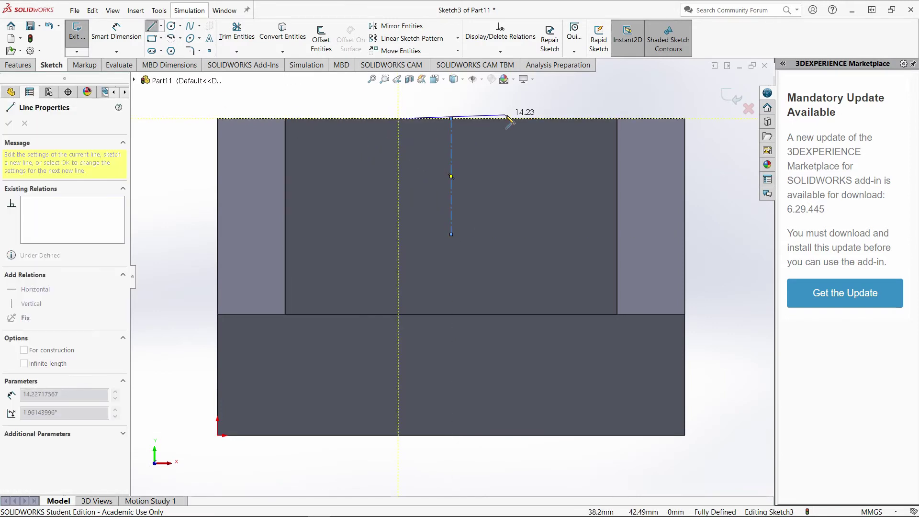
left_click(509, 119)
left_click(451, 202)
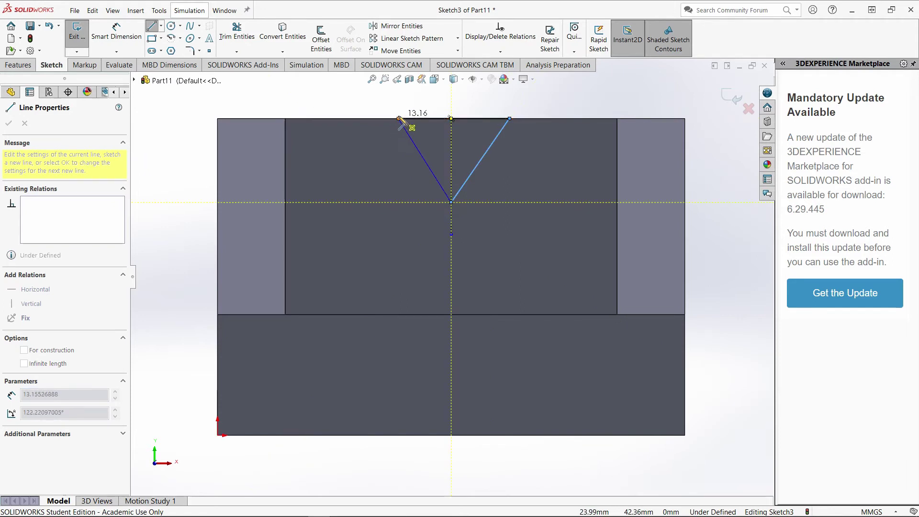
left_click(399, 118)
Make the triangle's two slanted sides symmetric about the centerline
left_click(115, 32)
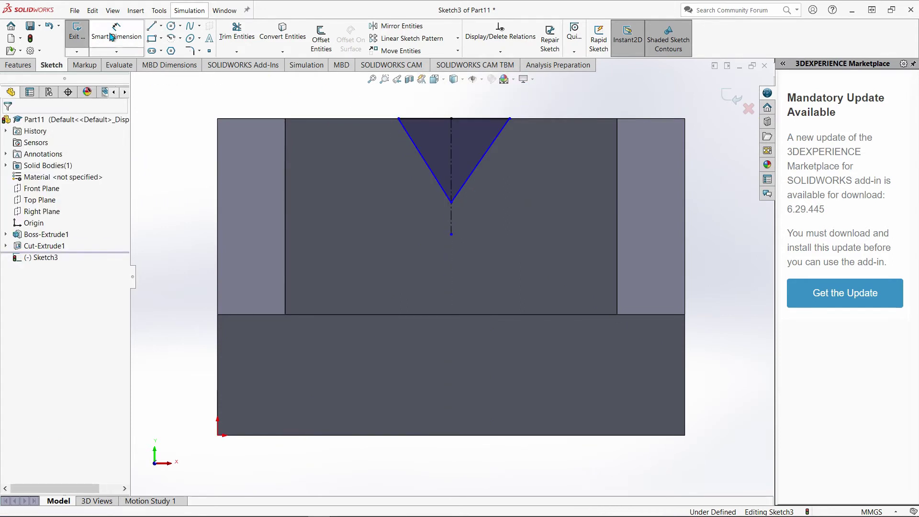
left_click(415, 145)
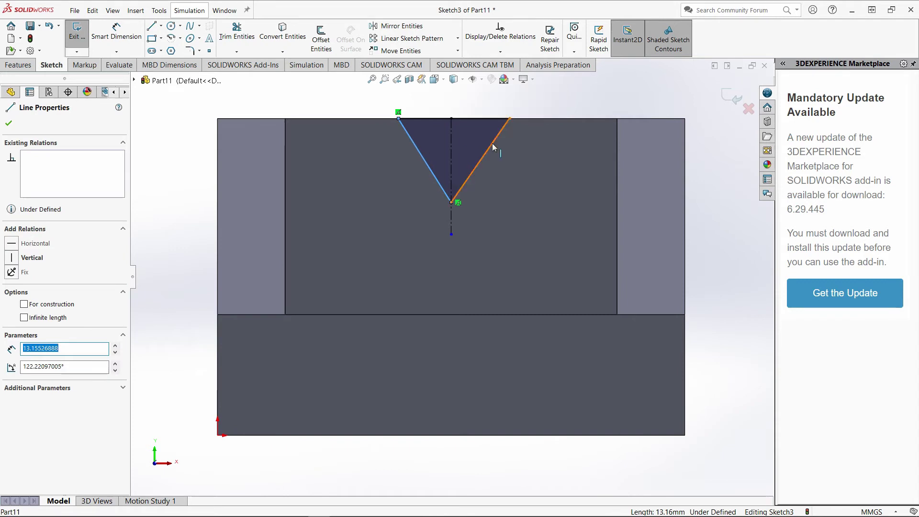
left_click(451, 143, "ctrl")
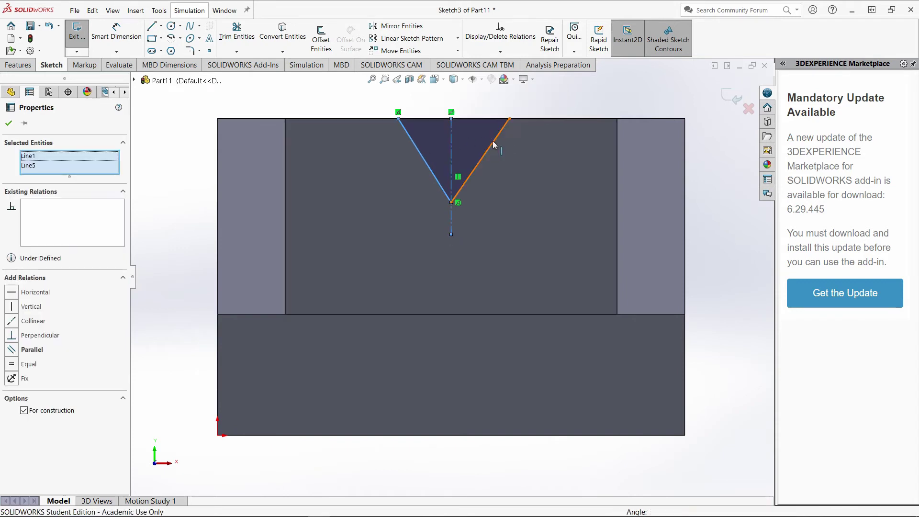
left_click(493, 141, "ctrl")
left_click(592, 98)
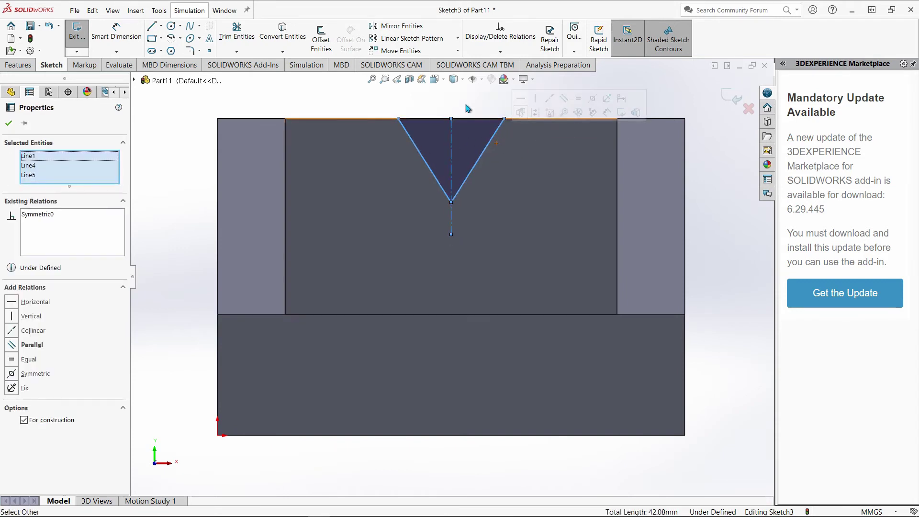
key("Escape")
Dimension the triangle's top side to 30 mm
left_click(116, 32)
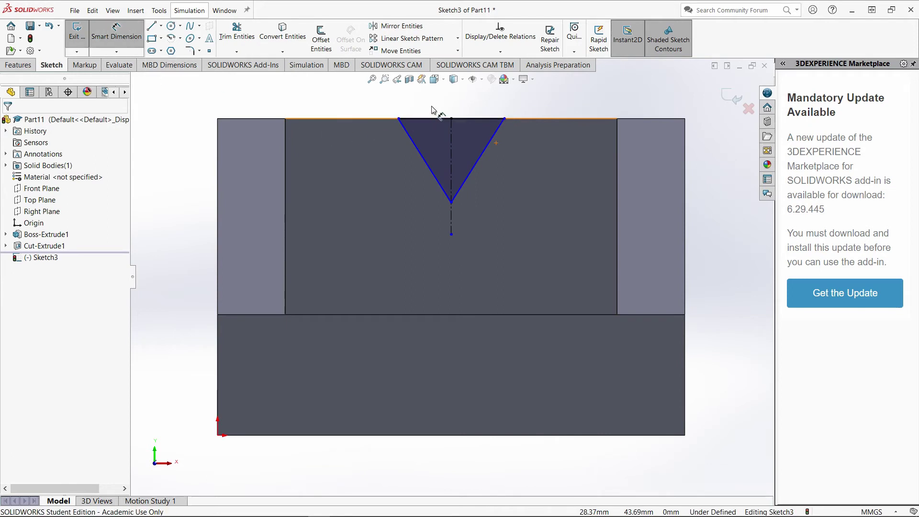
left_click(427, 119)
left_click(431, 94)
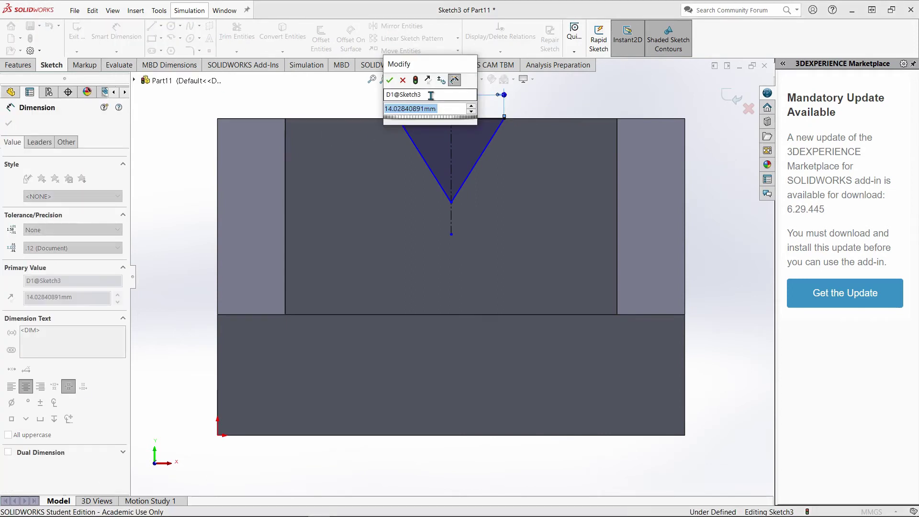
type("30")
key("Return")
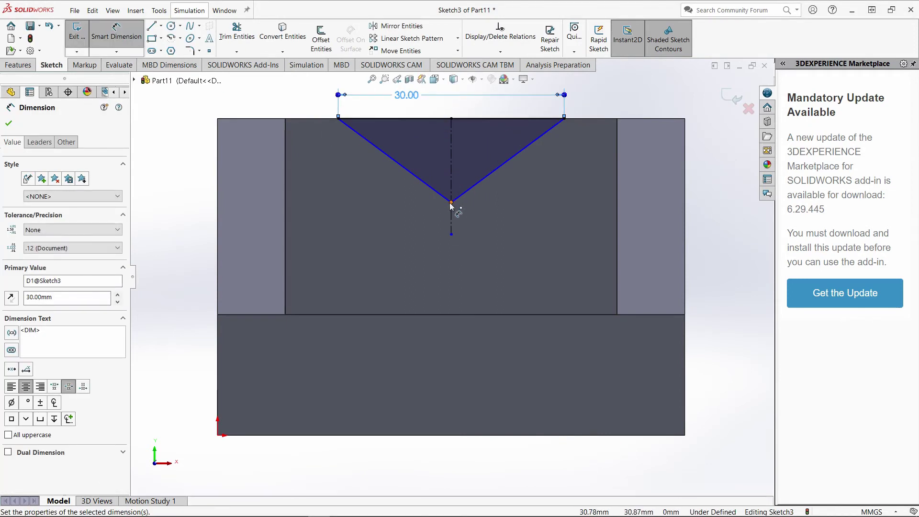
Dimension the triangle's depth from its top side to the apex to 15 mm
left_click(450, 203)
left_click(475, 120)
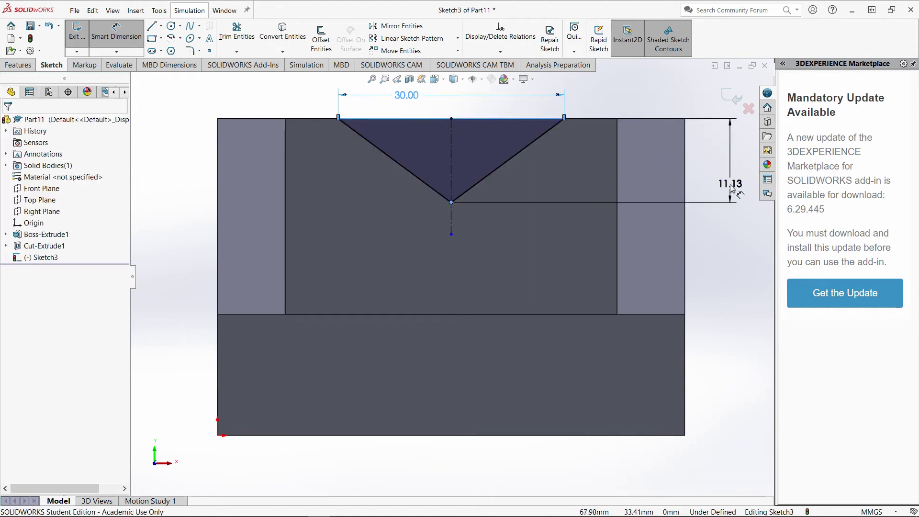
left_click(730, 186)
type("15")
key("Return")
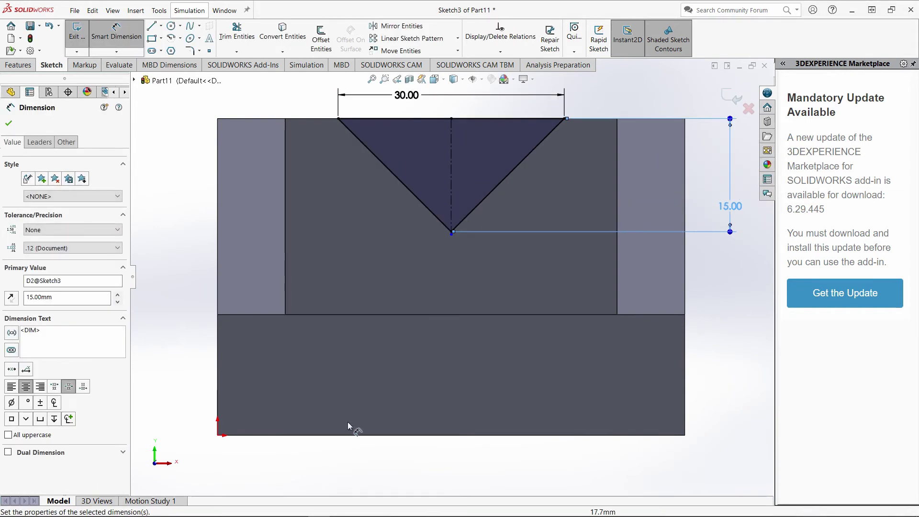
Check the reference drawing, exit the sketch and cut the triangle through the back wall with a Through All Extruded Cut
left_click(349, 511)
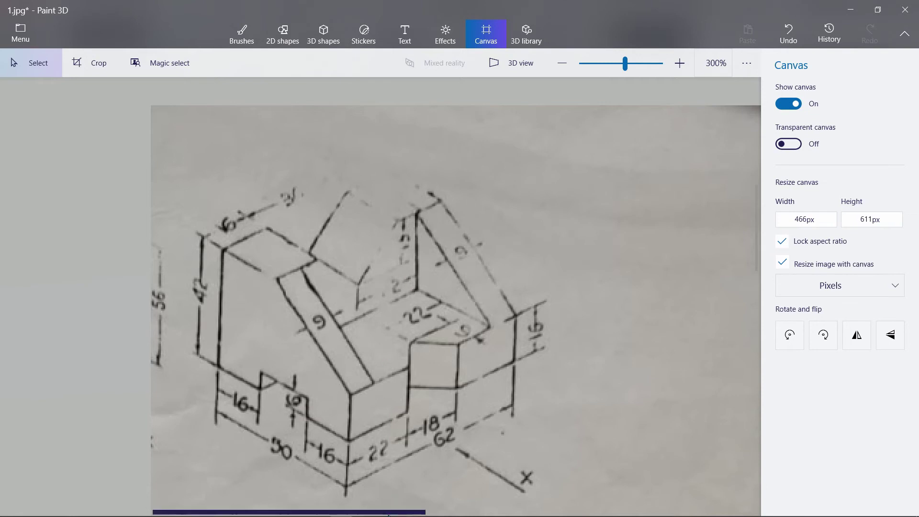
mouse_move(385, 515)
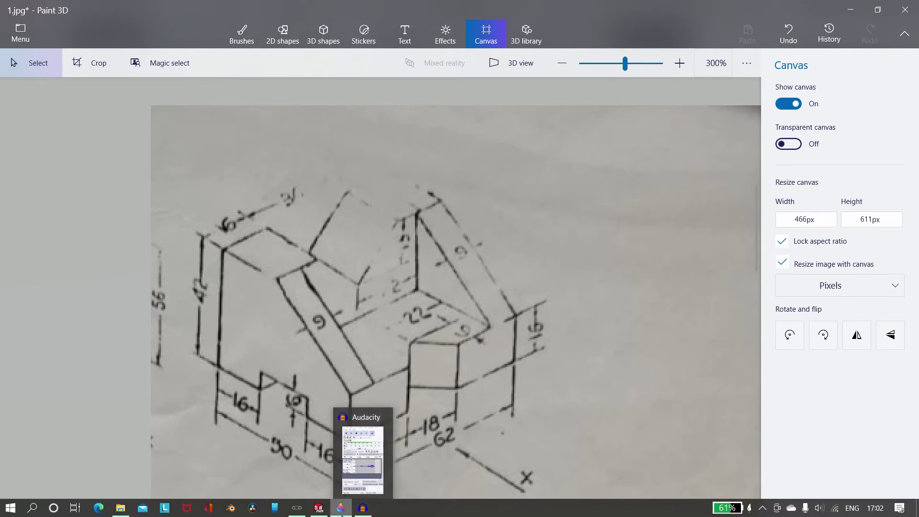
left_click(319, 508)
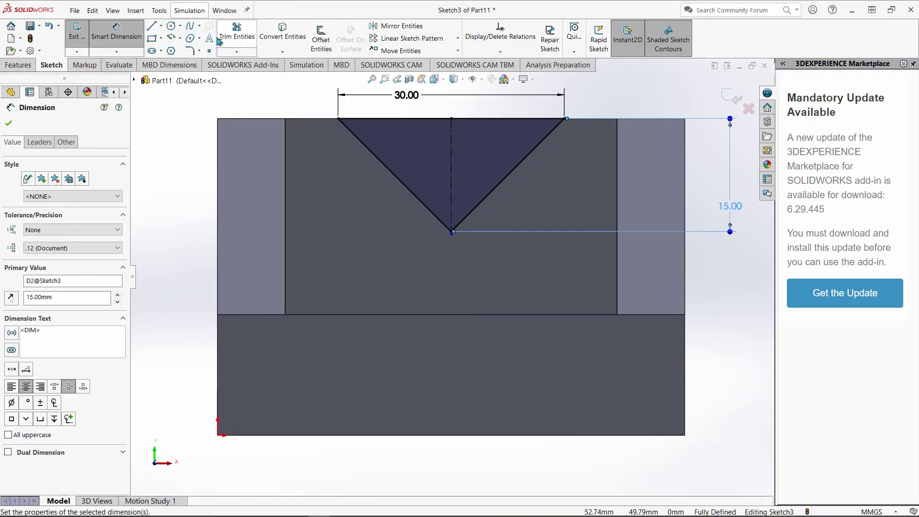
left_click(76, 42)
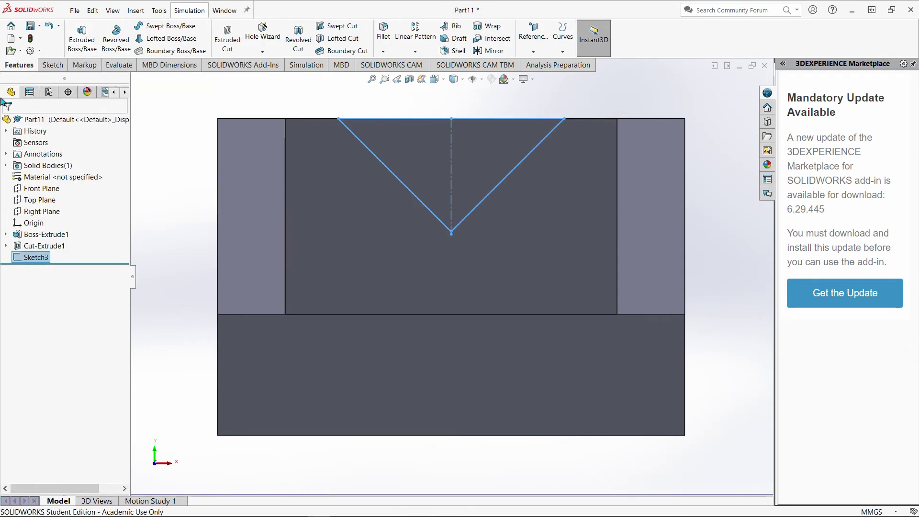
left_click(232, 41)
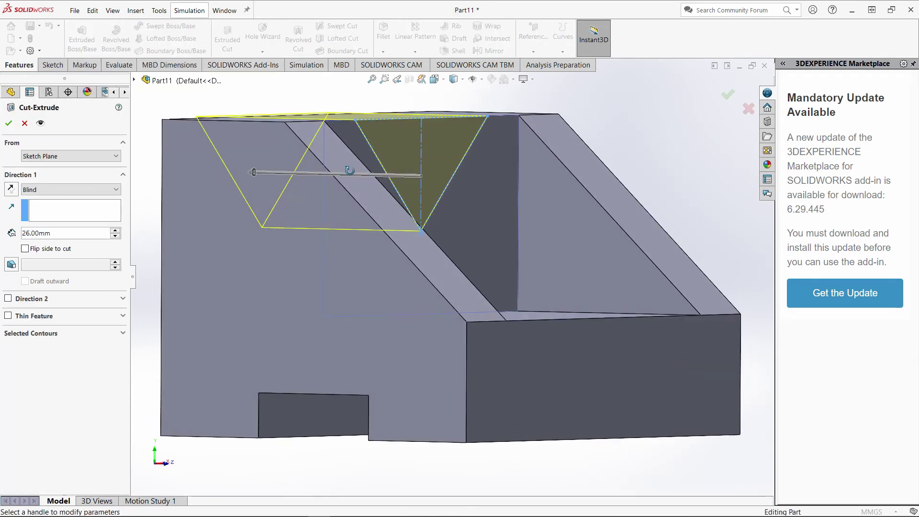
left_click(81, 190)
left_click(77, 208)
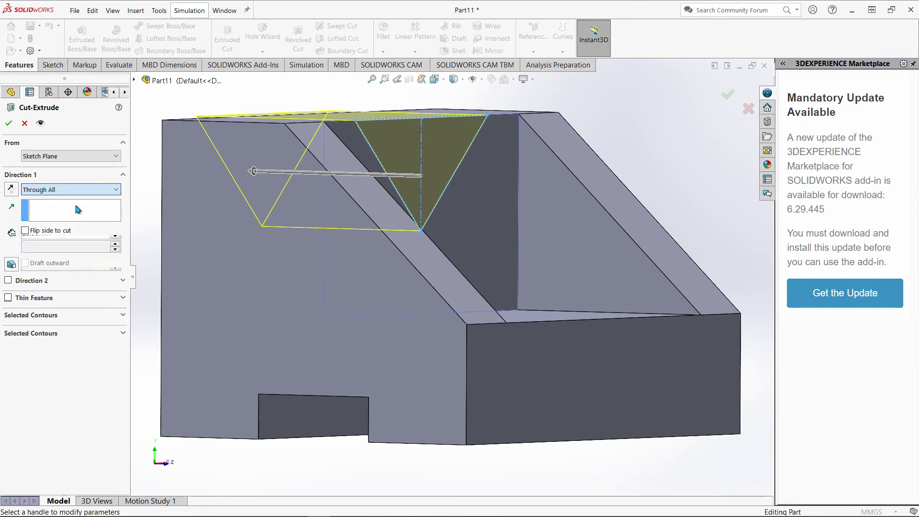
left_click(8, 124)
Start a sketch on the floor of the rectangular cut and view it face-on
middle_click_drag(613, 264, 558, 320)
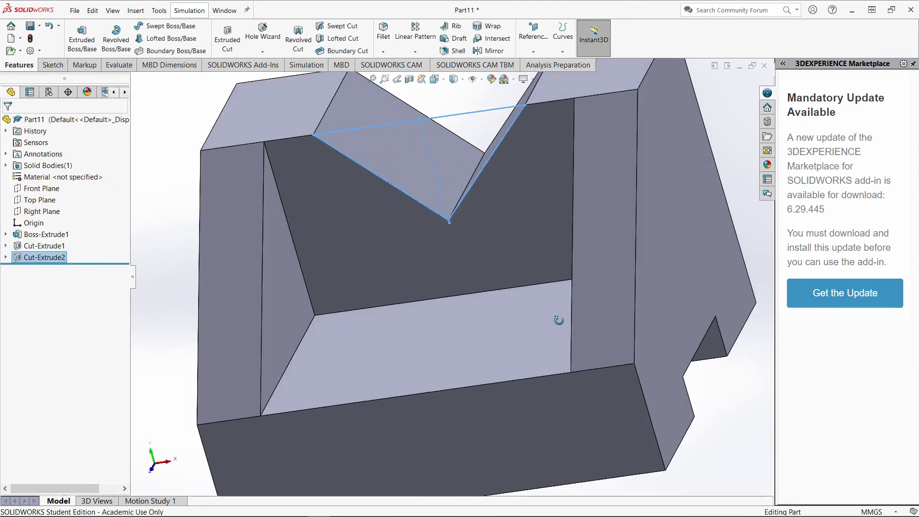
left_click(521, 355)
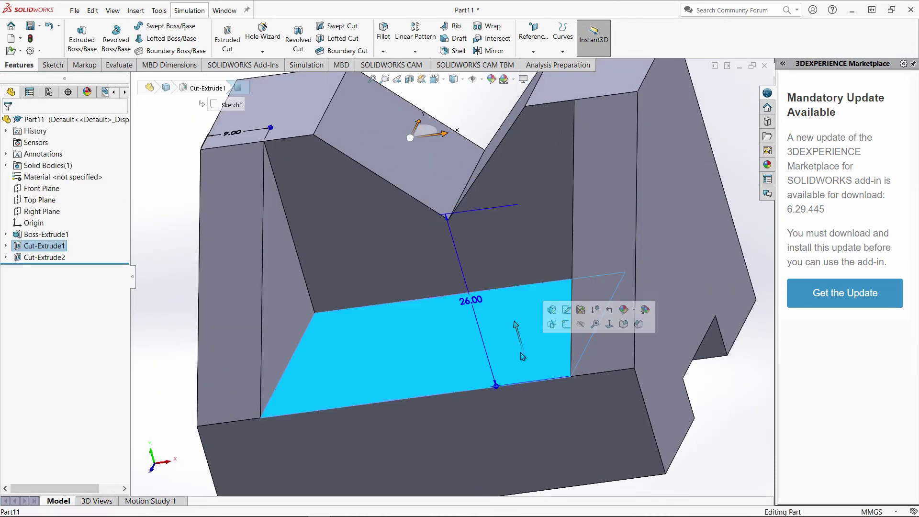
left_click(566, 323)
right_click(37, 267)
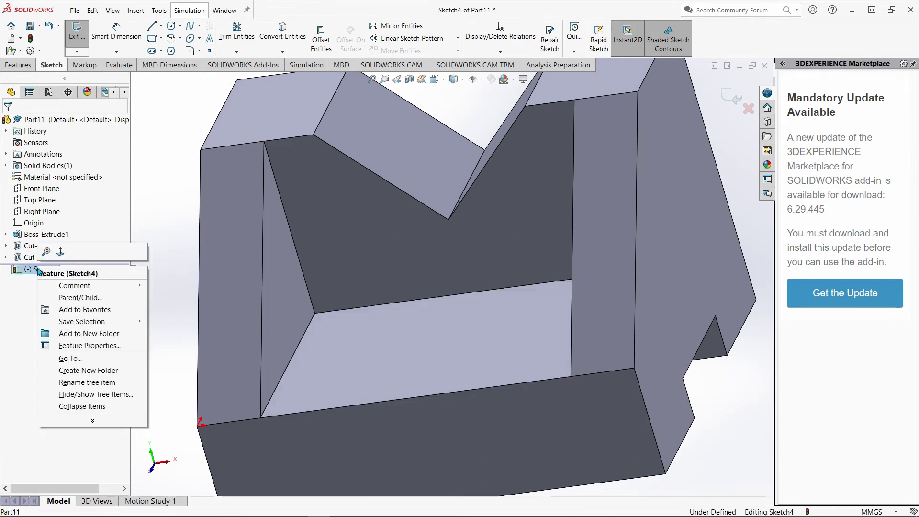
left_click(60, 251)
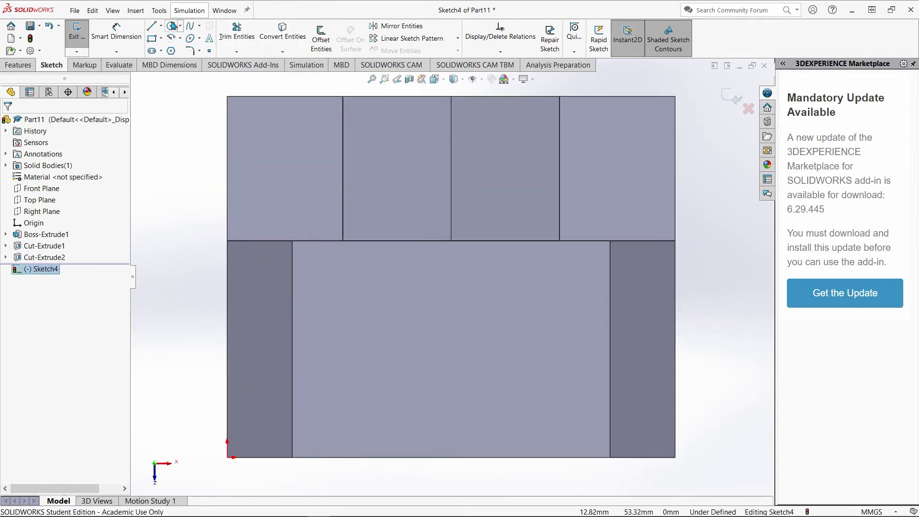
Draw a centerline about 10 mm long from the midpoint of the floor's front edge into the face
left_click(162, 27)
left_click(173, 50)
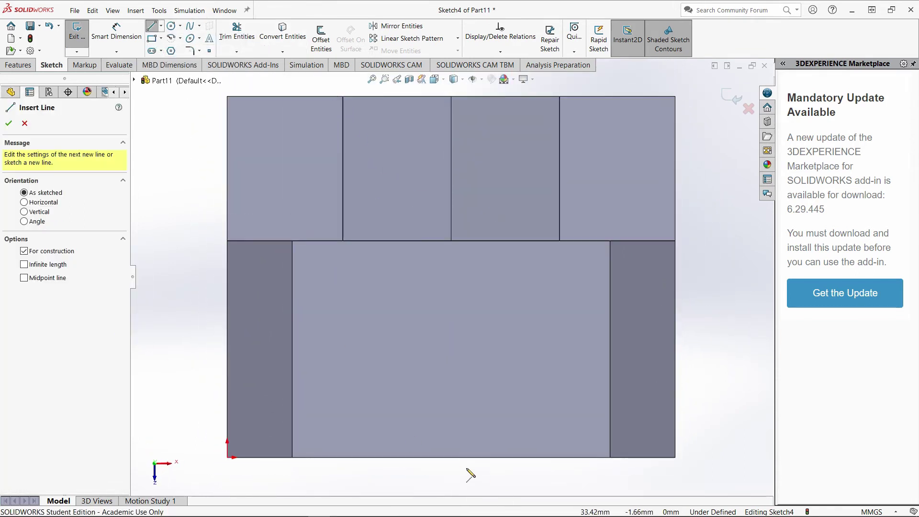
left_click_drag(452, 457, 461, 385)
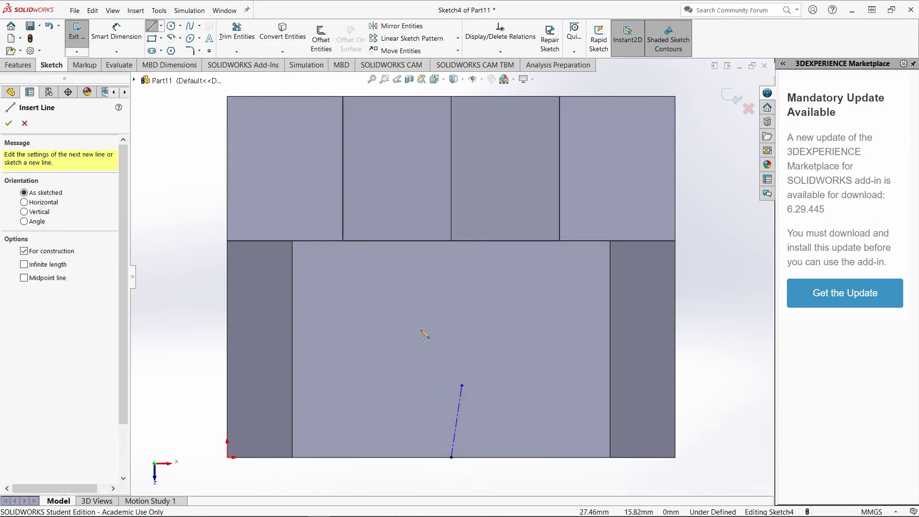
left_click(161, 27)
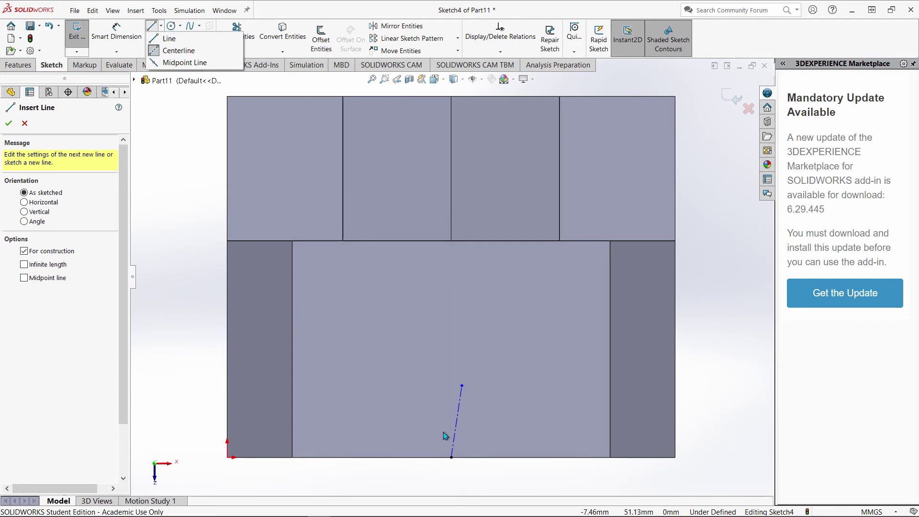
left_click(456, 421)
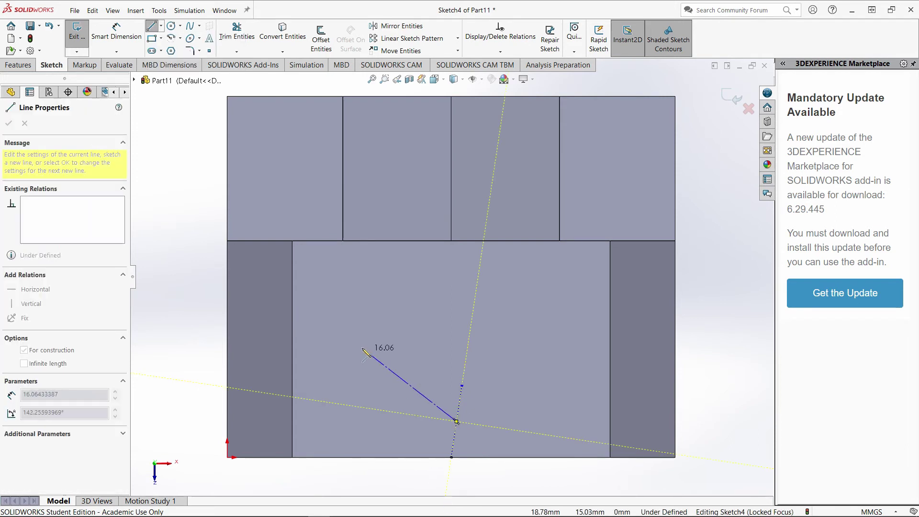
left_click(154, 40)
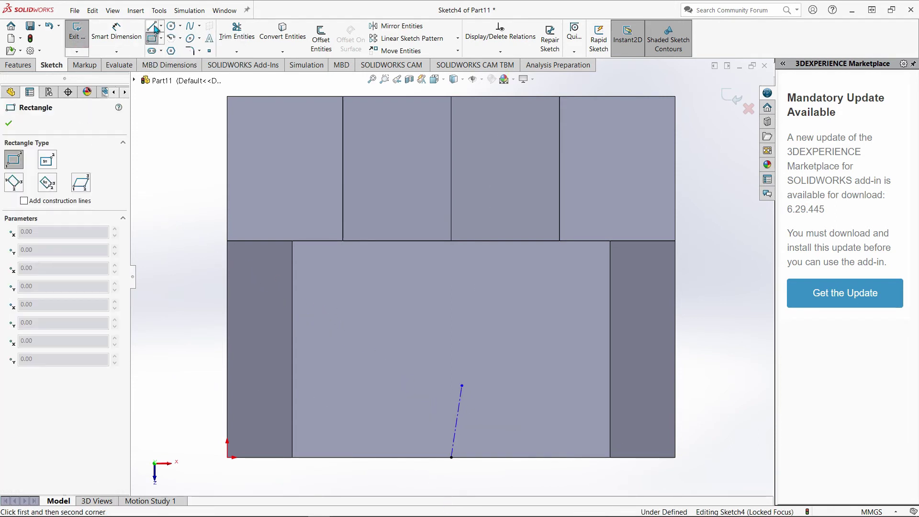
left_click(153, 26)
key("Escape")
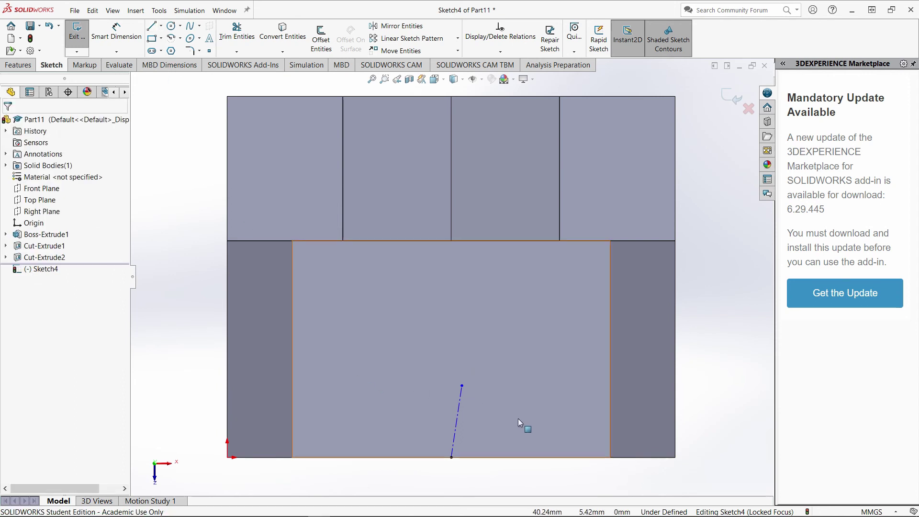
Make the slanted centerline on the floor sketch vertical
left_click(459, 400)
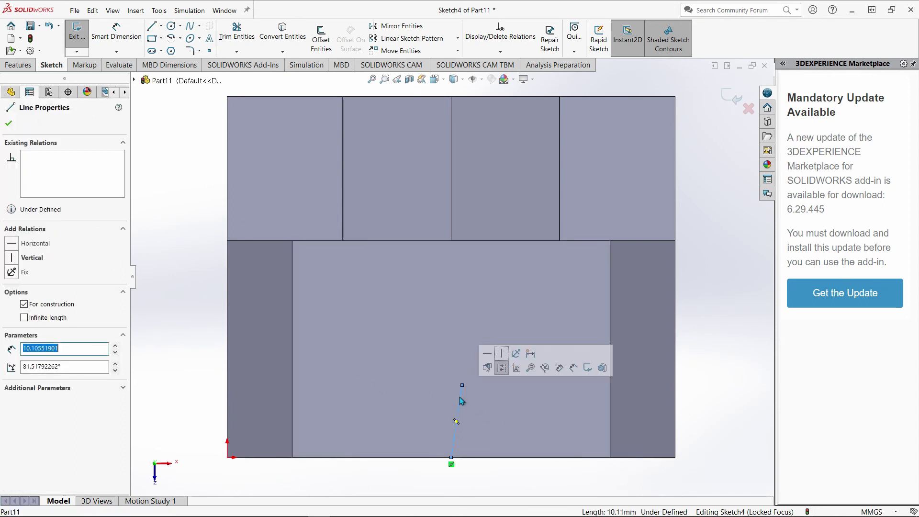
left_click(501, 353)
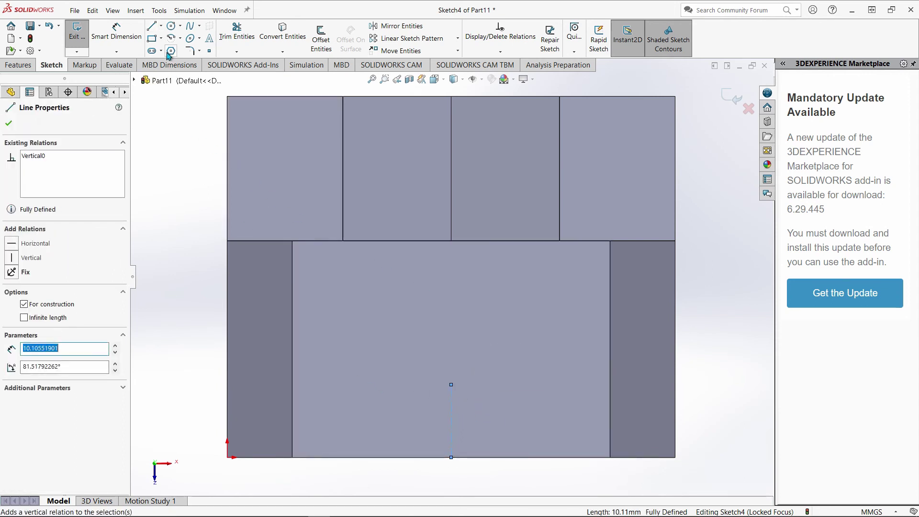
Sketch a triangle with a base about 9 mm wide on the floor's front edge and its apex at the centerline's free end
left_click(155, 28)
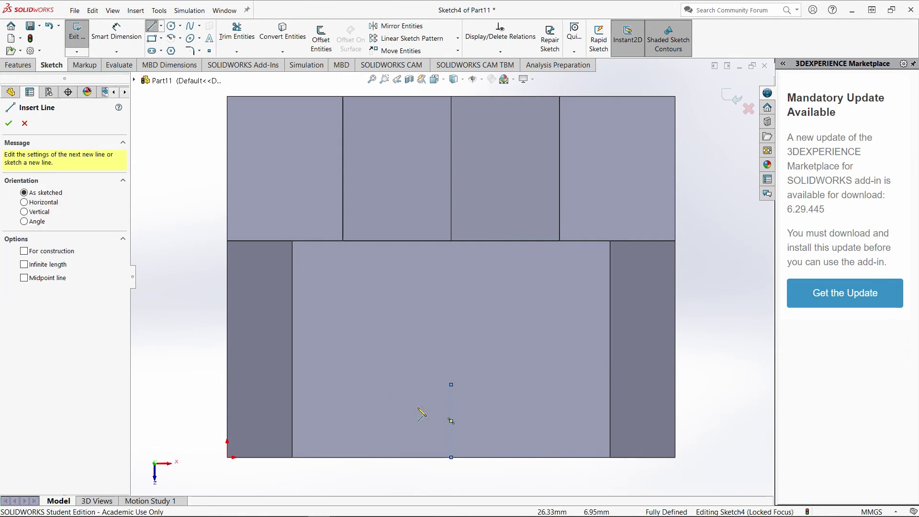
left_click(412, 457)
left_click(480, 457)
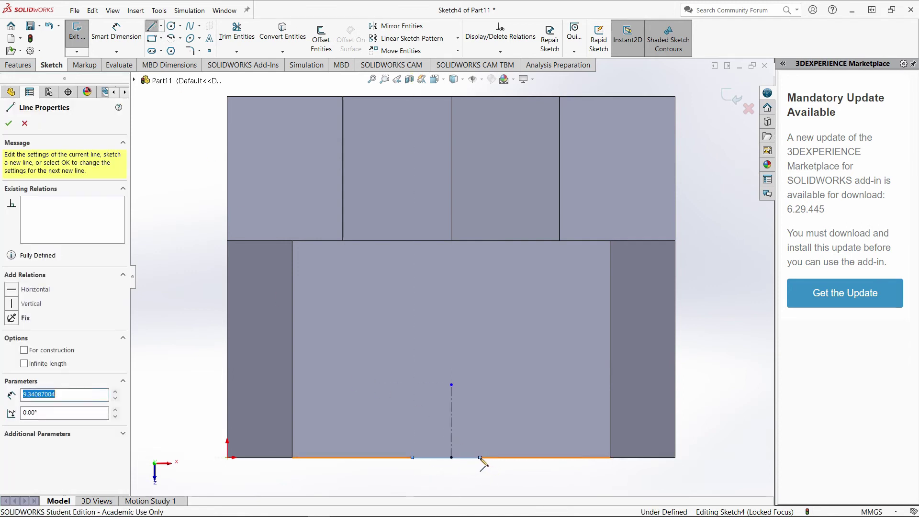
left_click(451, 385)
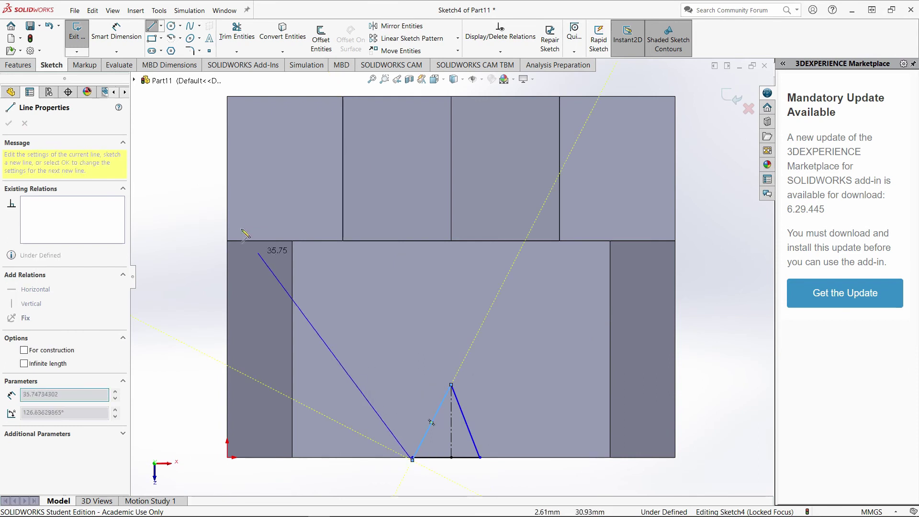
left_click(151, 29)
Merge the loose lower end of the triangle's left side with the left end of its base to close the profile
scroll(397, 480, "down", 6)
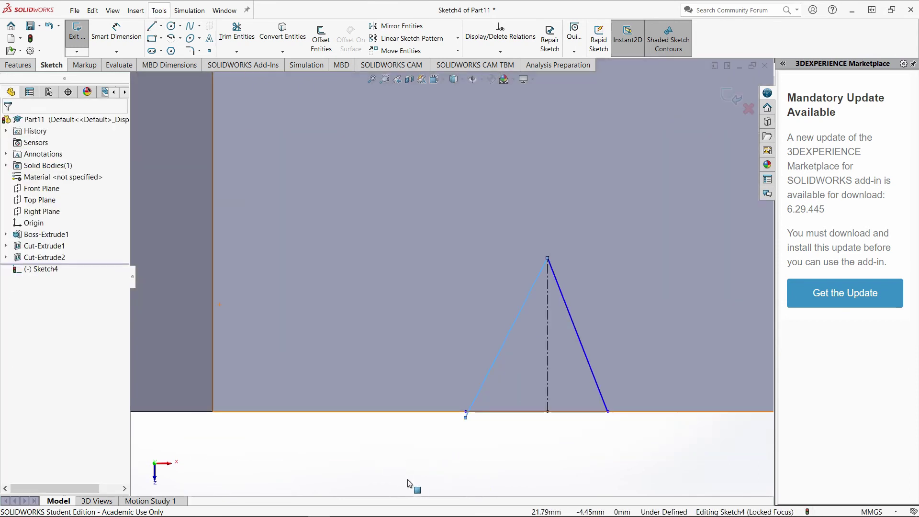
left_click(475, 384)
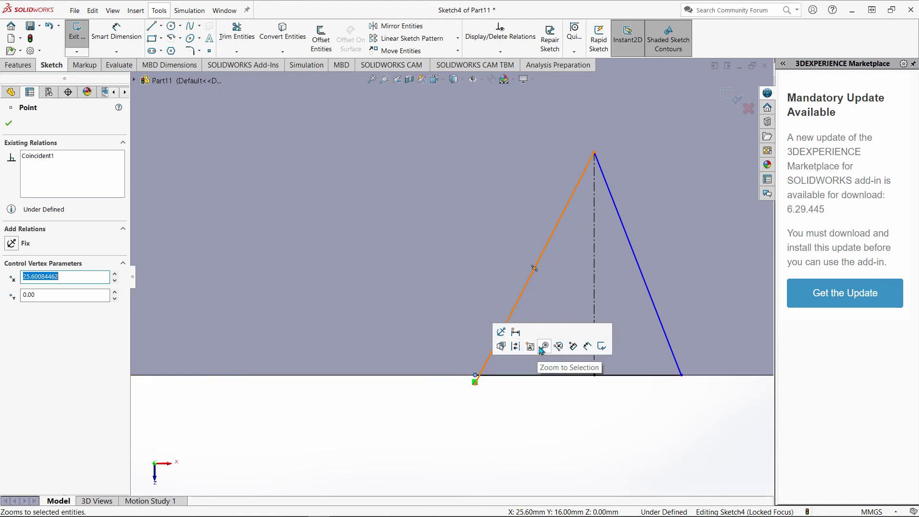
left_click(573, 406)
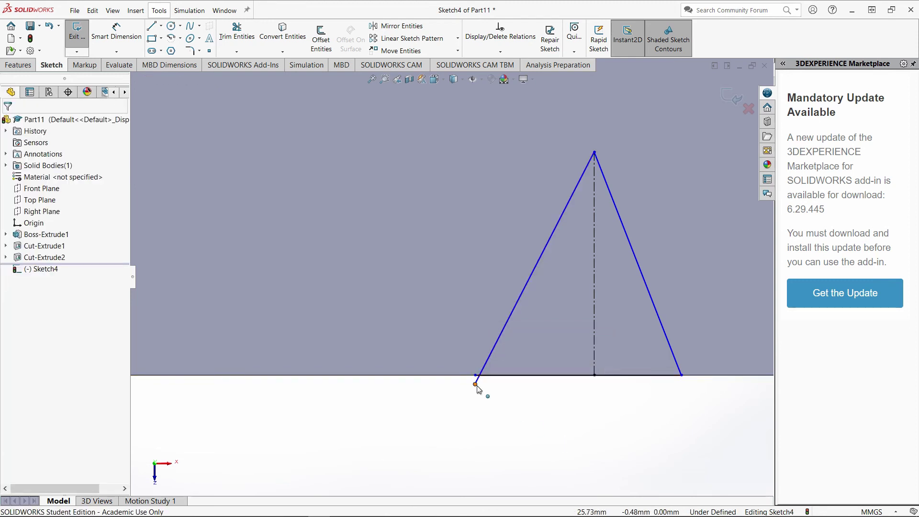
left_click(475, 384)
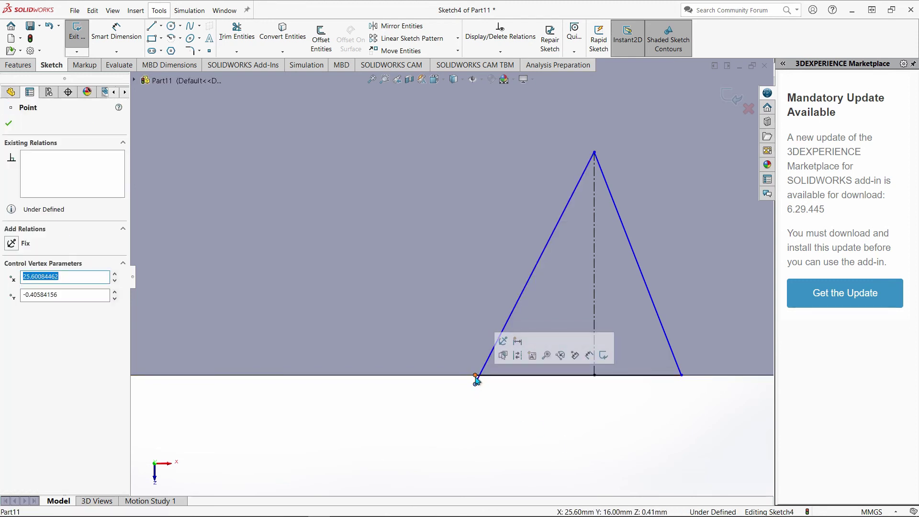
left_click(475, 382, "ctrl")
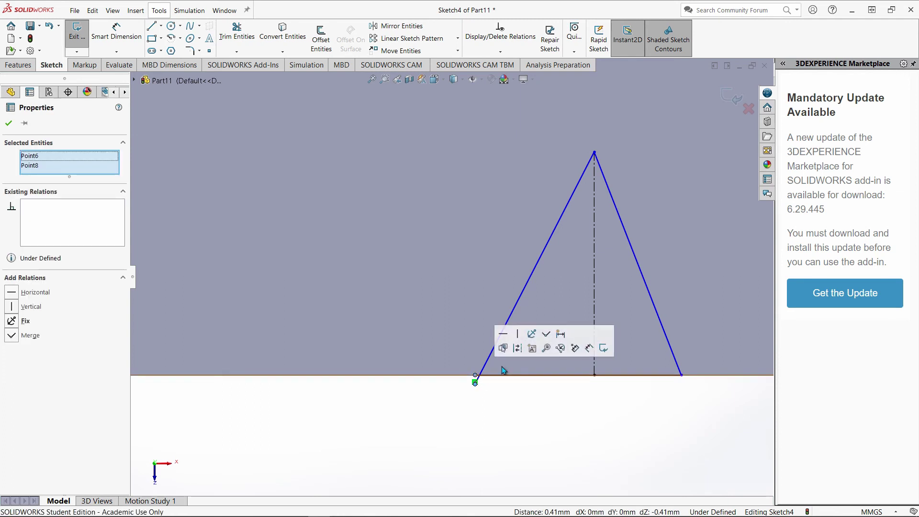
left_click(546, 334)
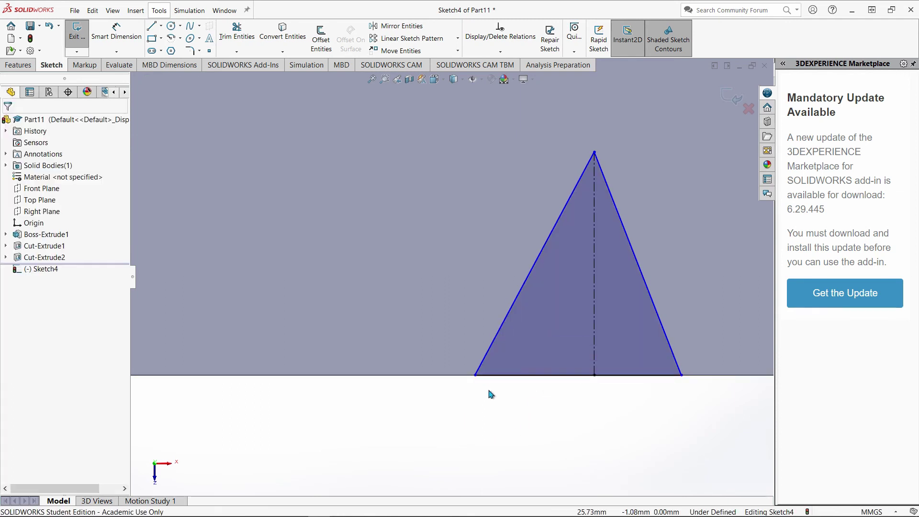
Make the triangle's two slanted sides symmetric about the vertical centerline
left_click(533, 266)
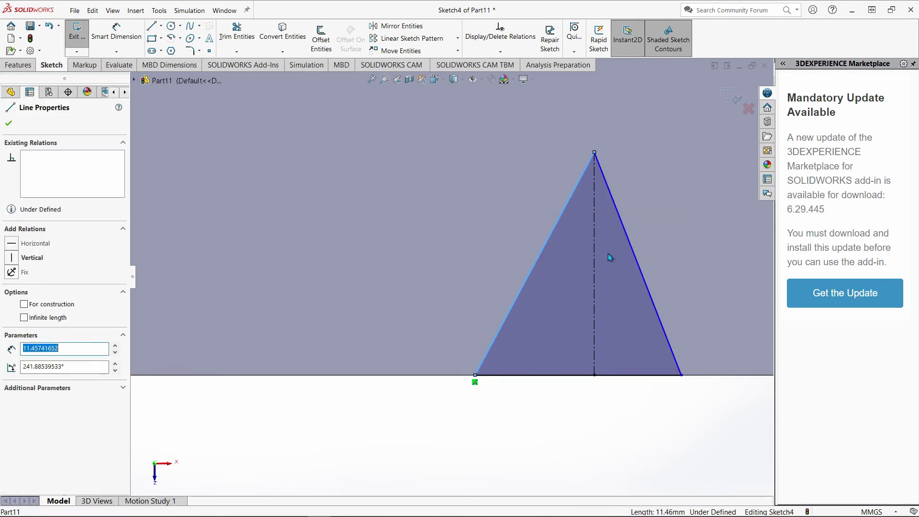
left_click(640, 268, "ctrl")
left_click(596, 302, "ctrl")
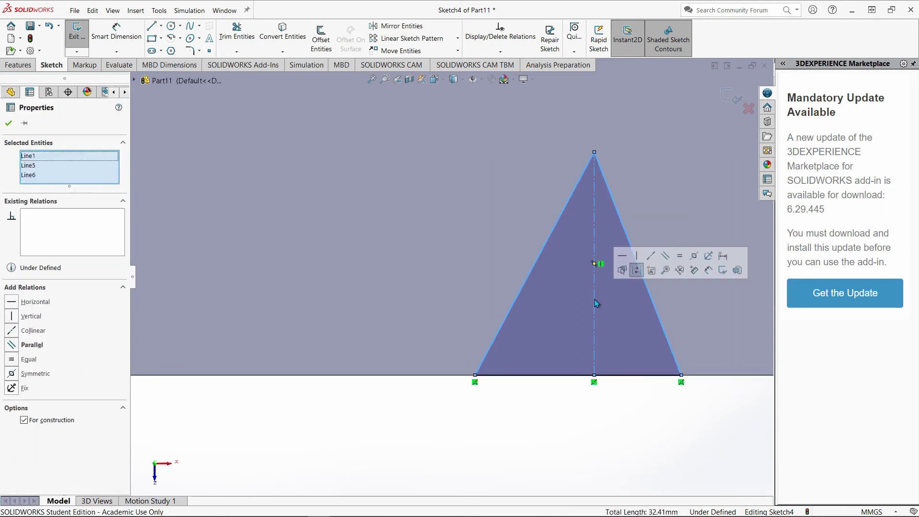
left_click(695, 257)
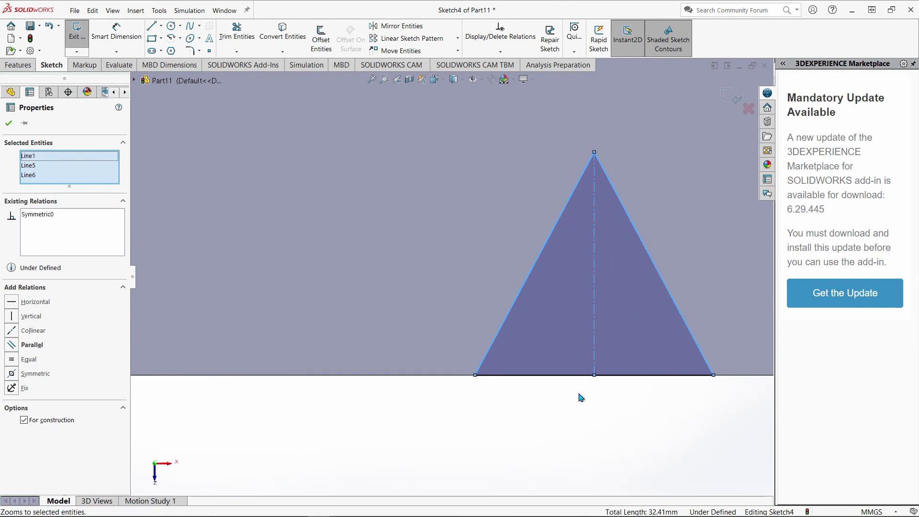
Dimension the triangle's base along the front edge as 15 mm
left_click(116, 31)
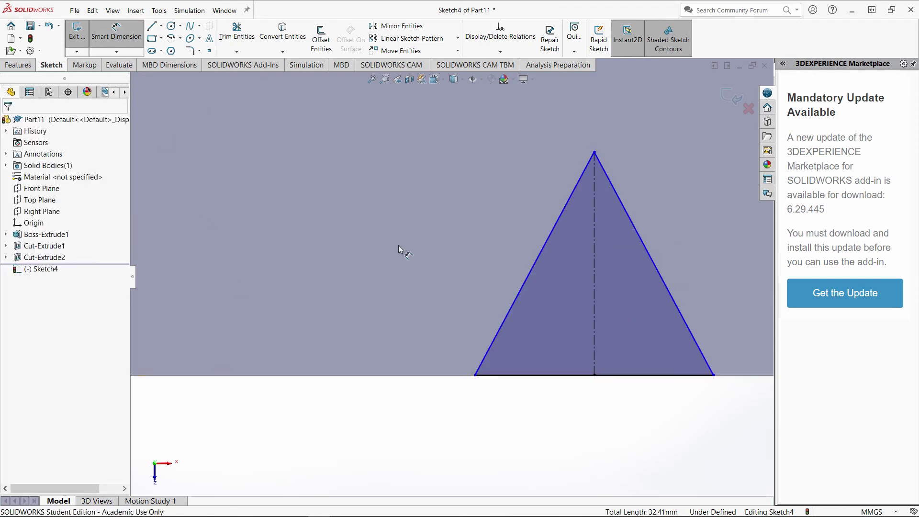
left_click(555, 378)
left_click(564, 436)
type("15")
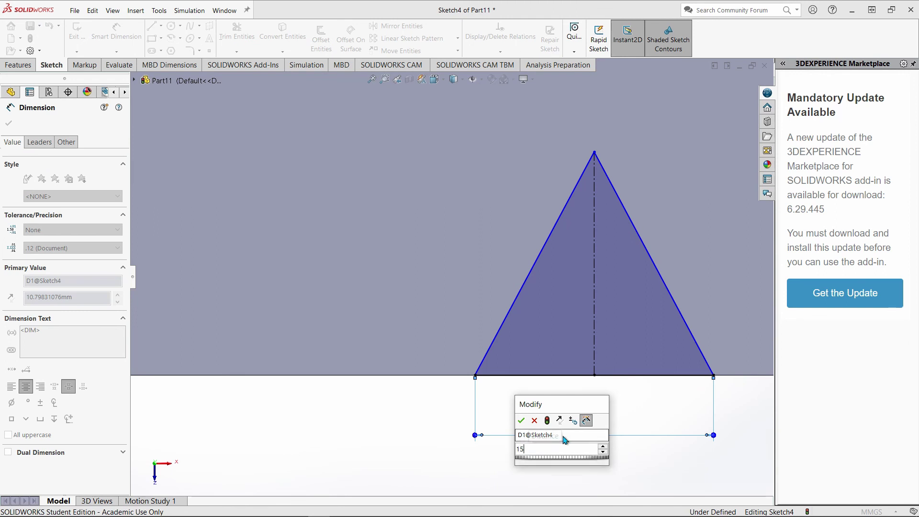
key("Return")
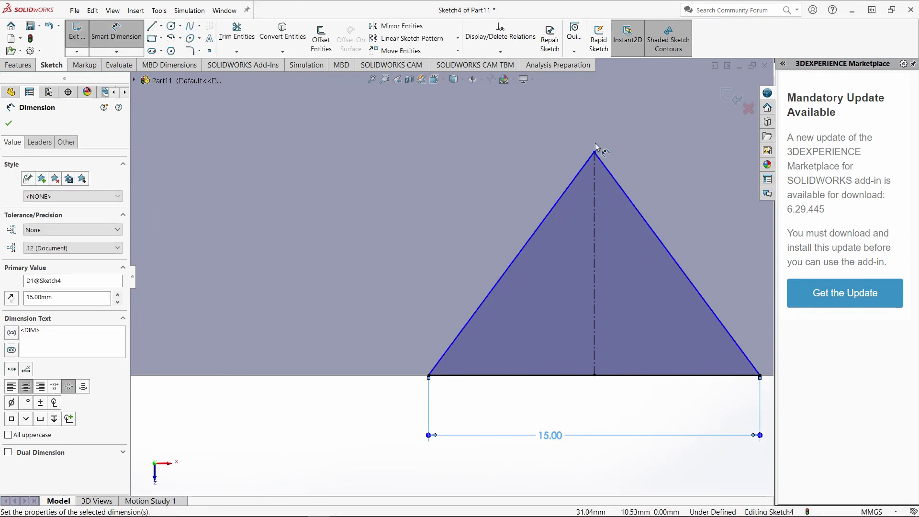
Dimension the triangle's height from its apex to the base midpoint as 9 mm
left_click(594, 152)
left_click(594, 375)
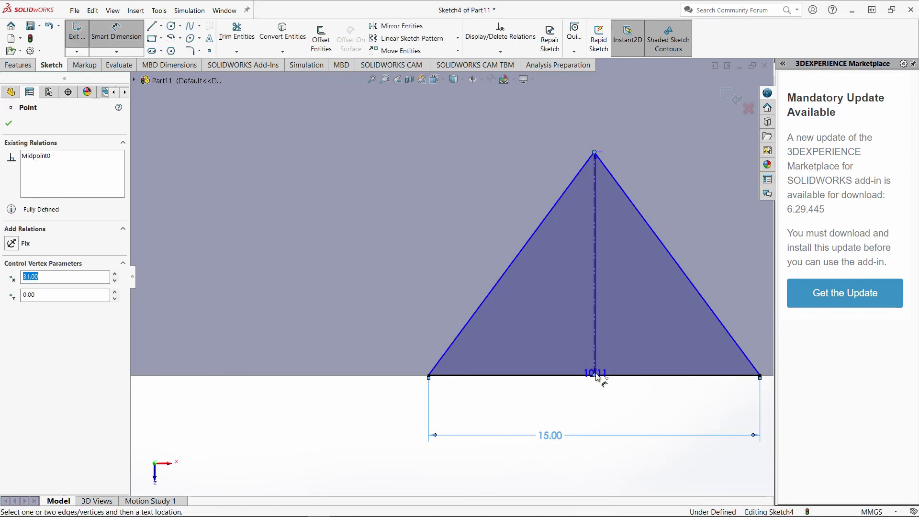
left_click(353, 294)
type("9")
key("Return")
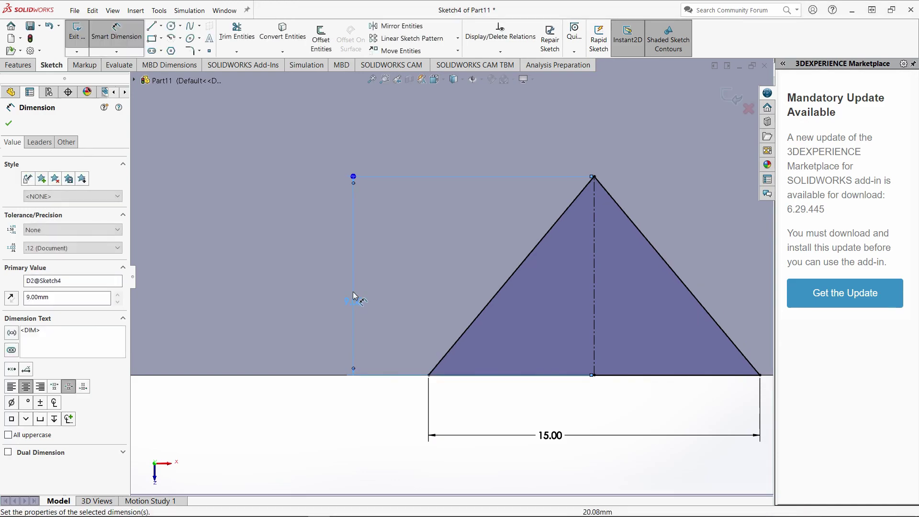
Check the front notch's size in the reference drawing in Paint 3D, return to SOLIDWORKS and set the triangle's base width to 18 mm
left_click(341, 508)
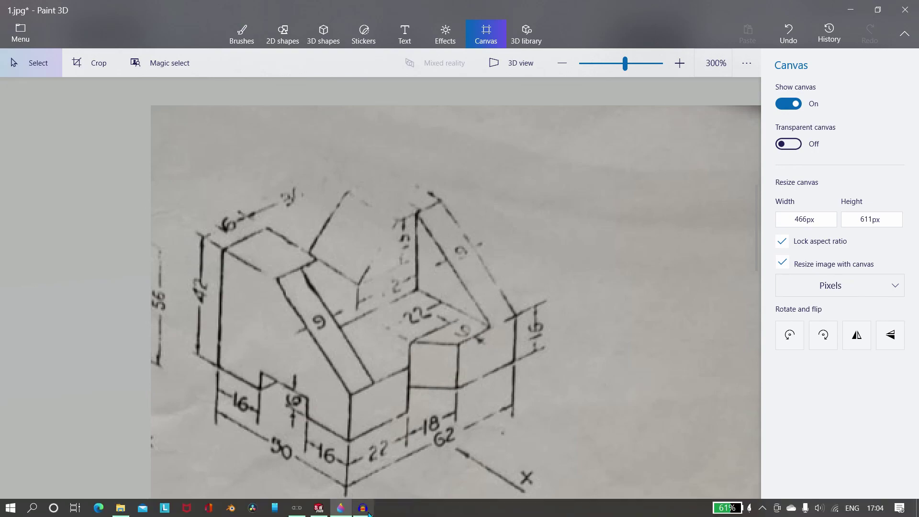
left_click(320, 508)
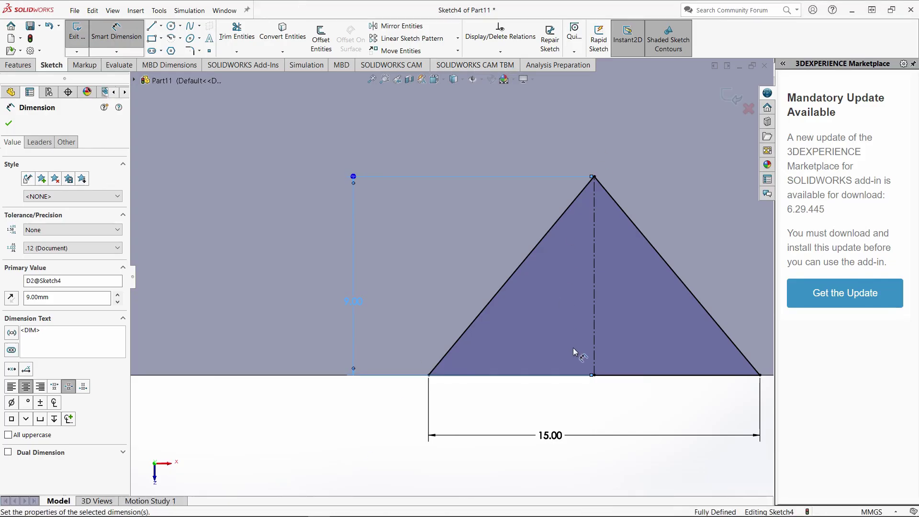
double_click(557, 434)
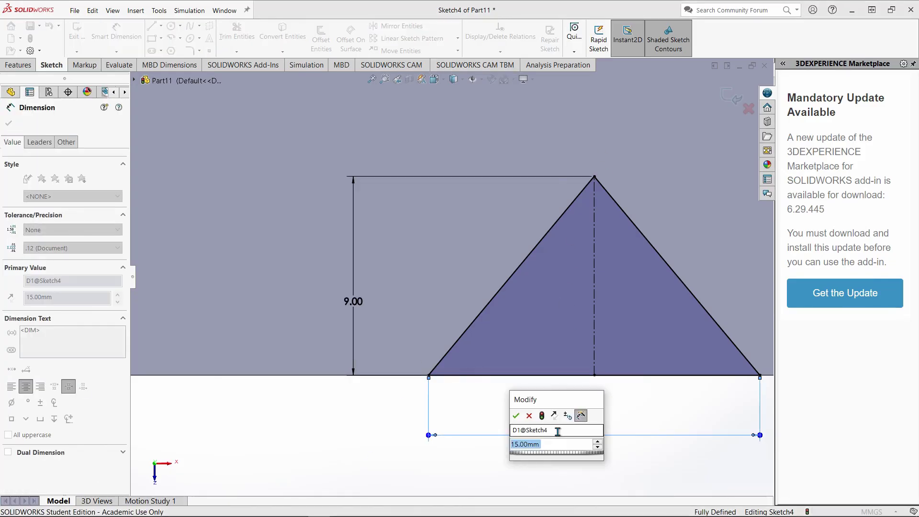
type("18")
key("Return")
key("f")
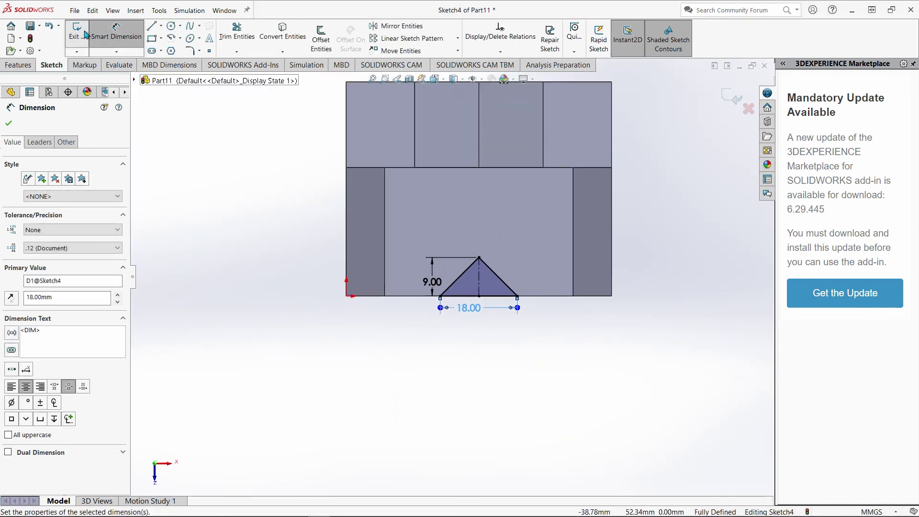
Exit the sketch, cut the triangle down through the front of the base with a Through All Extruded Cut, and inspect the notch
left_click(77, 31)
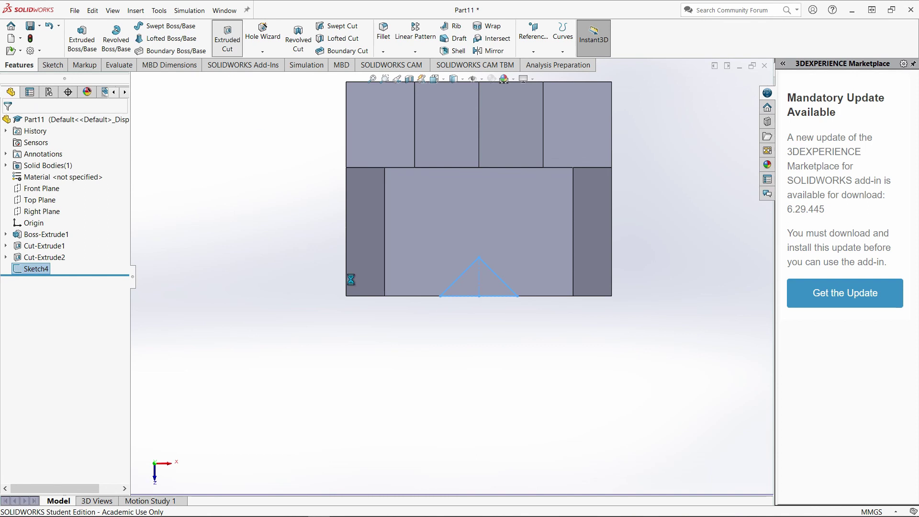
left_click(227, 38)
middle_click_drag(422, 340, 225, 233)
left_click(56, 189)
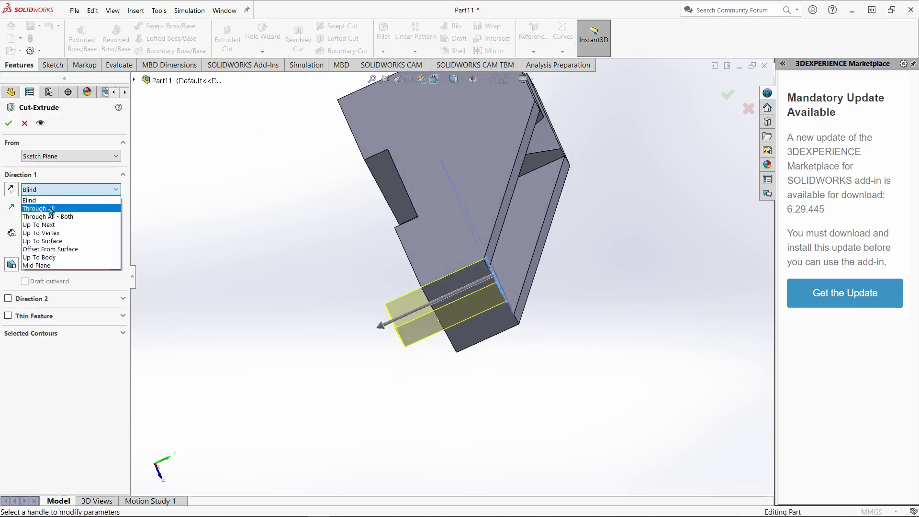
left_click(43, 207)
middle_click_drag(249, 311, 515, 315)
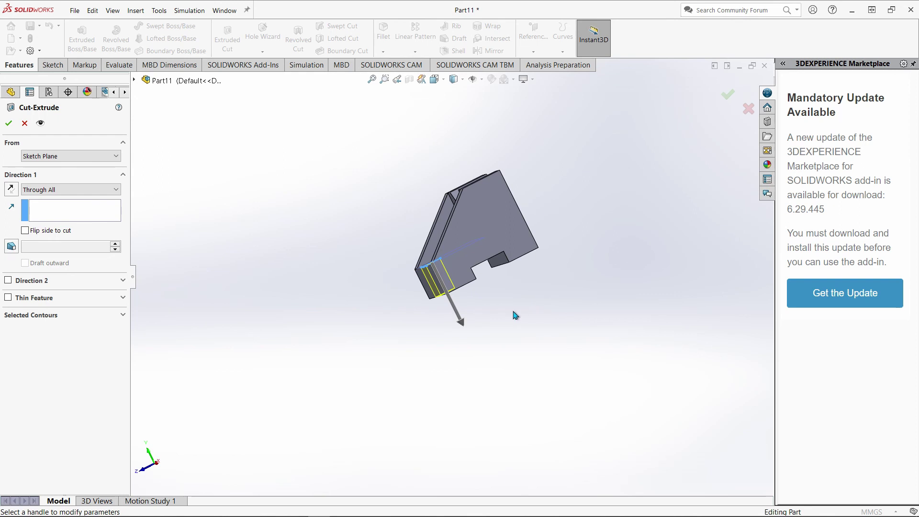
left_click(9, 123)
middle_click_drag(312, 357, 532, 328)
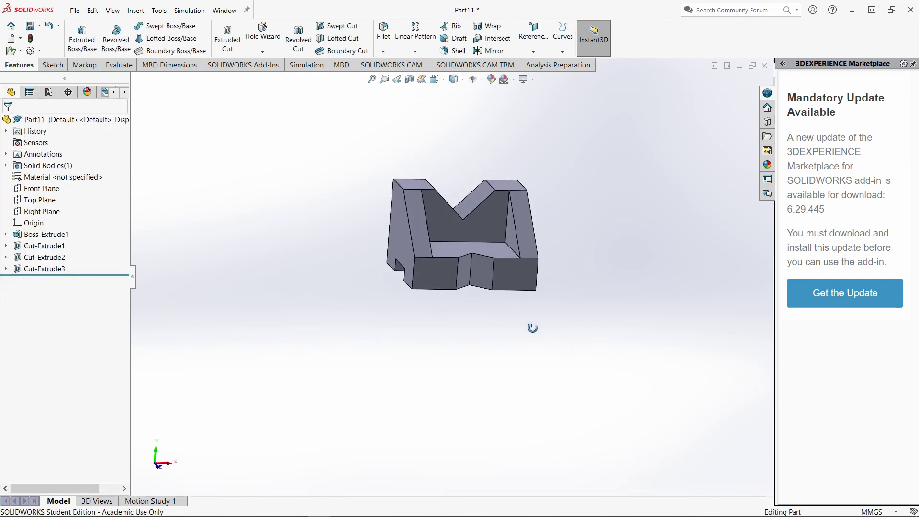